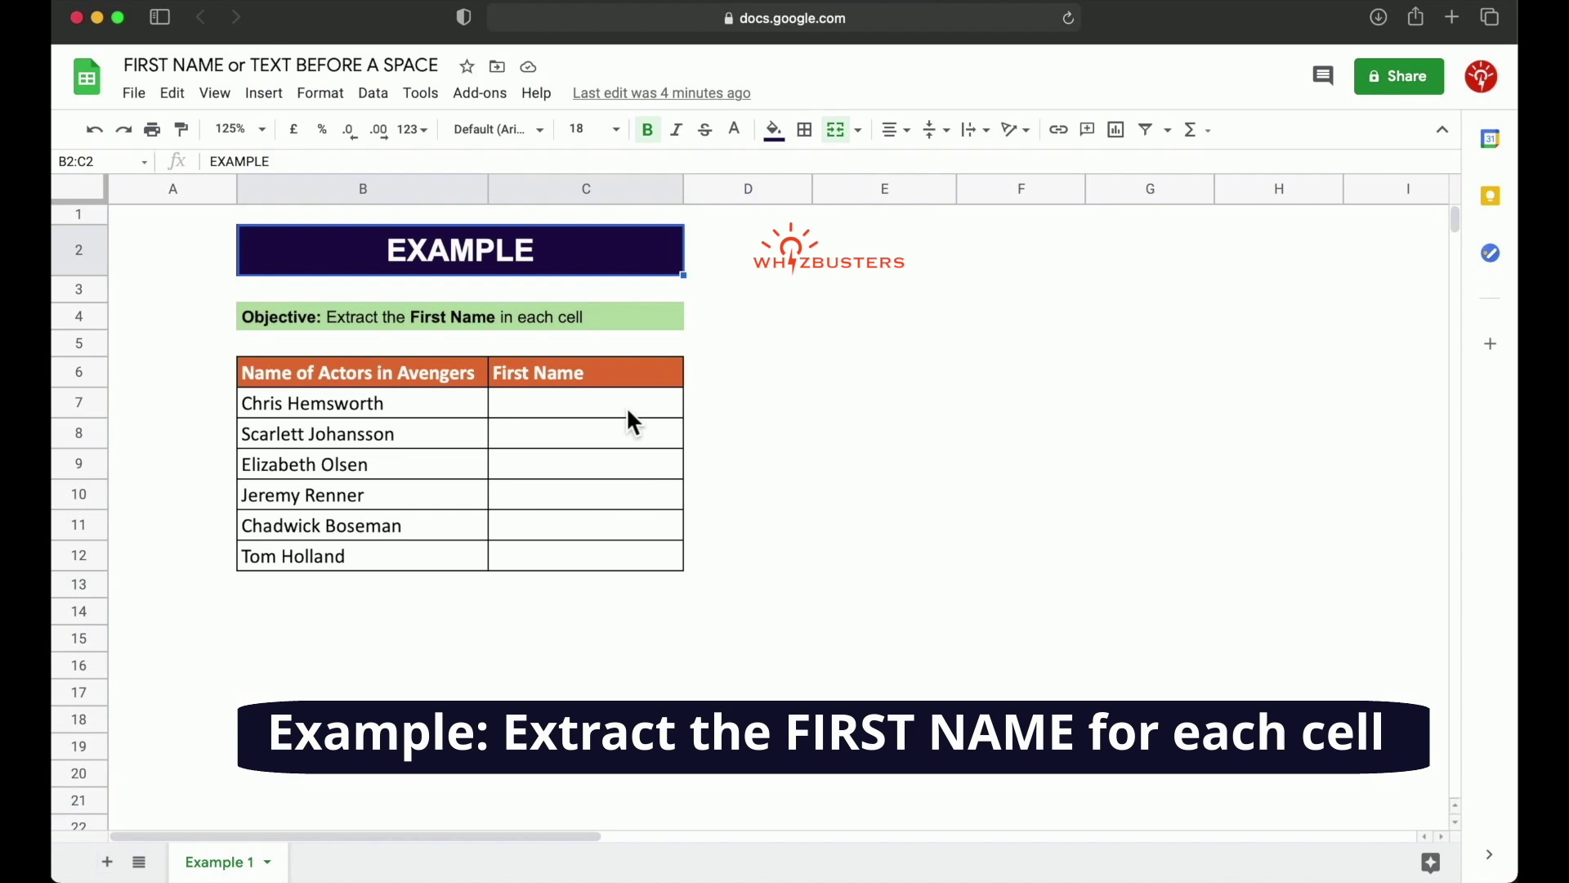
# Step: Enter =LEFT(B7,5) in C7 so it returns Chris
pyautogui.click(611, 414)
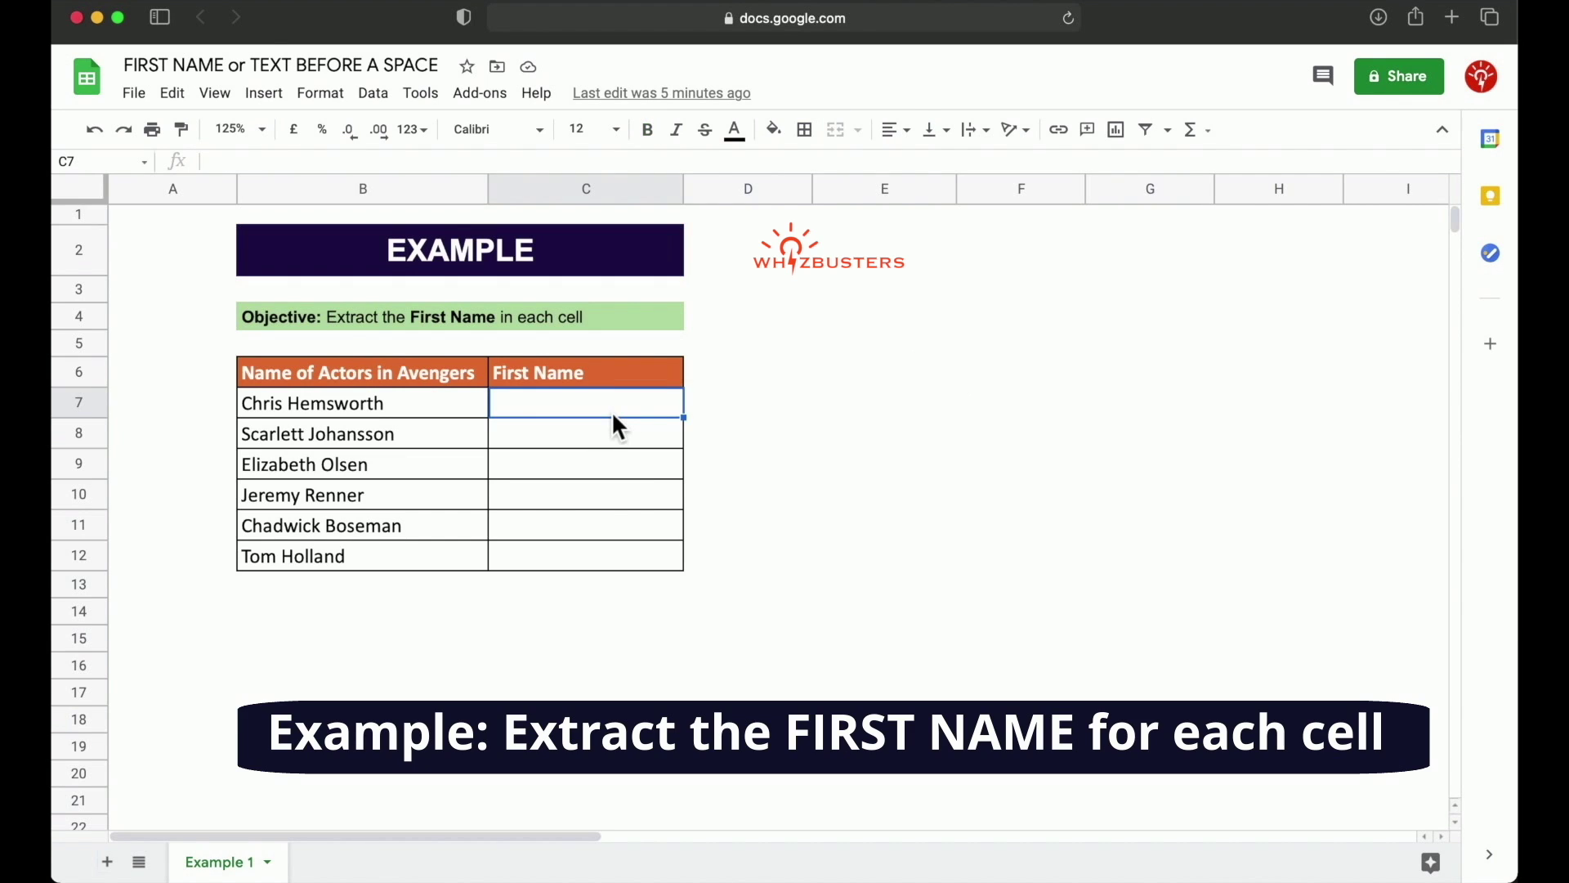
pyautogui.write('=')
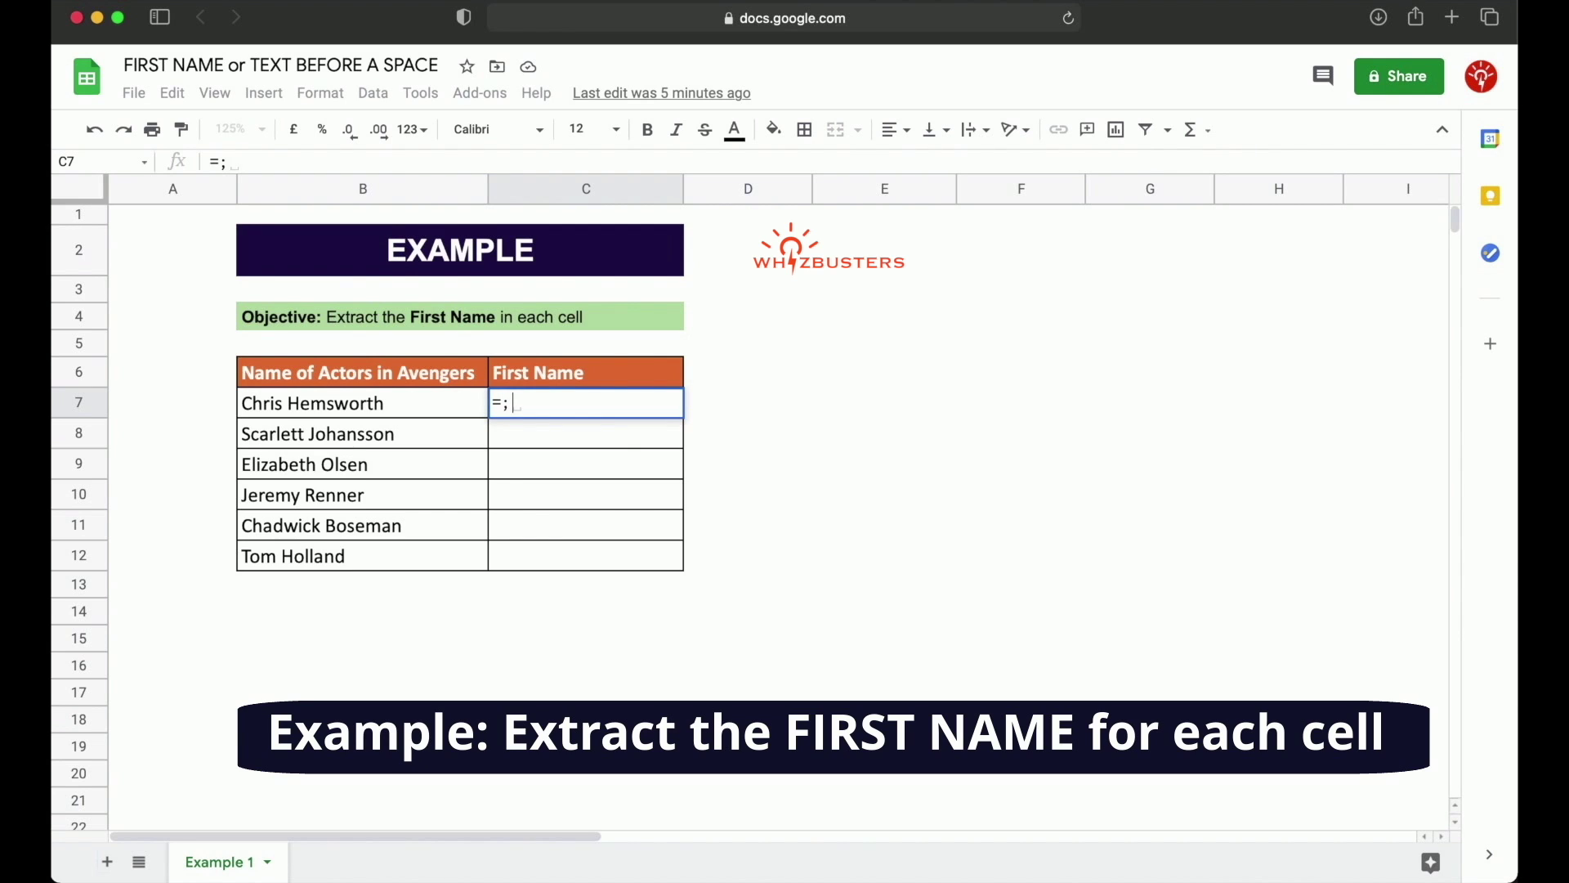
pyautogui.write('left(')
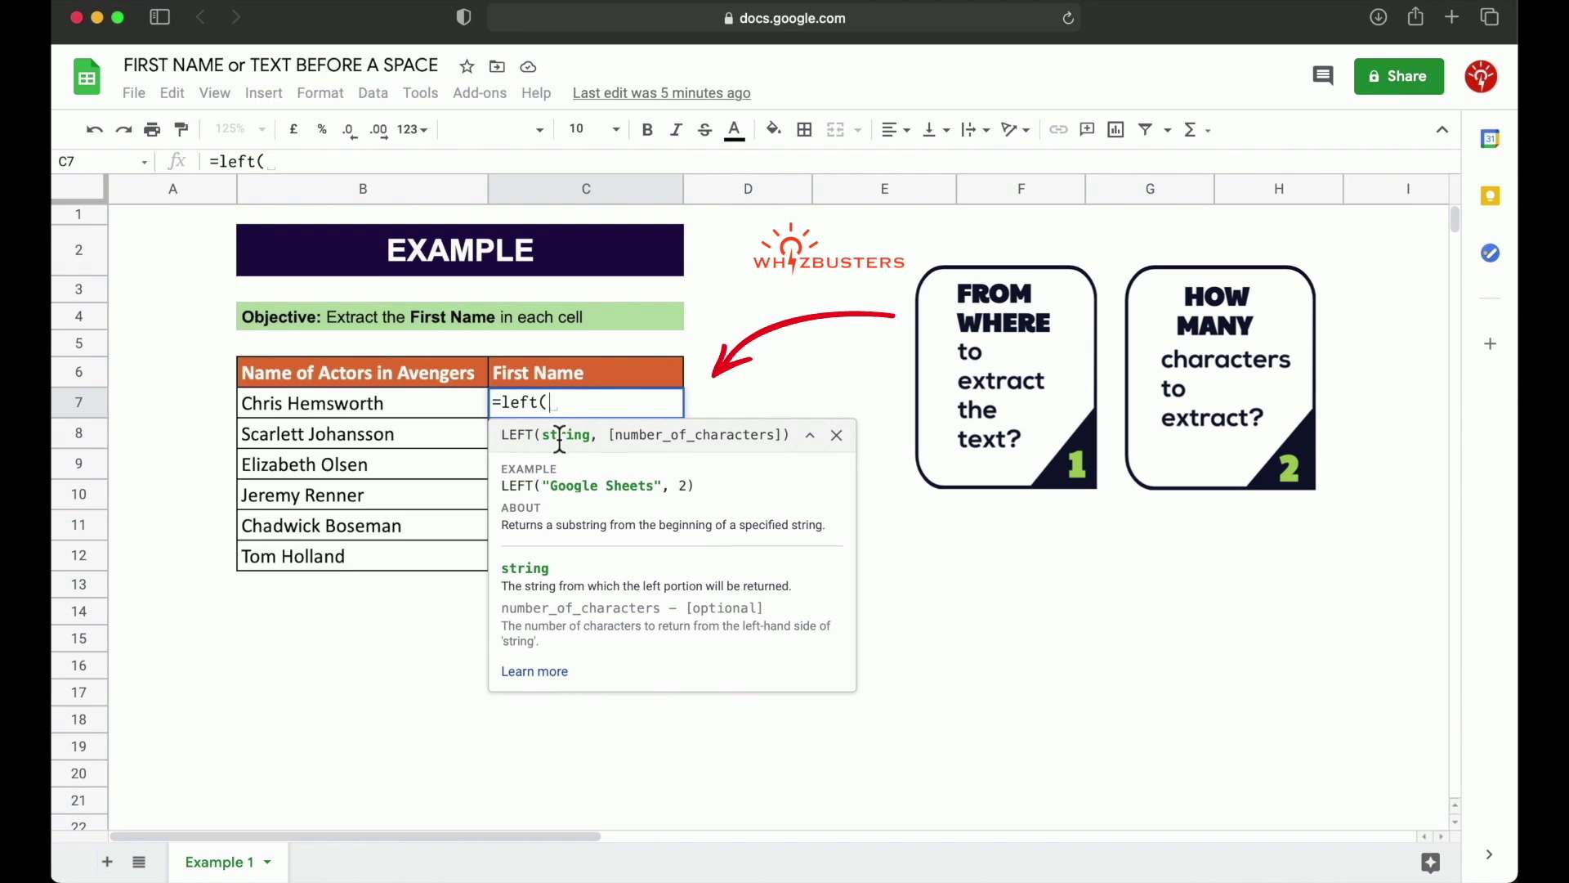
pyautogui.click(354, 410)
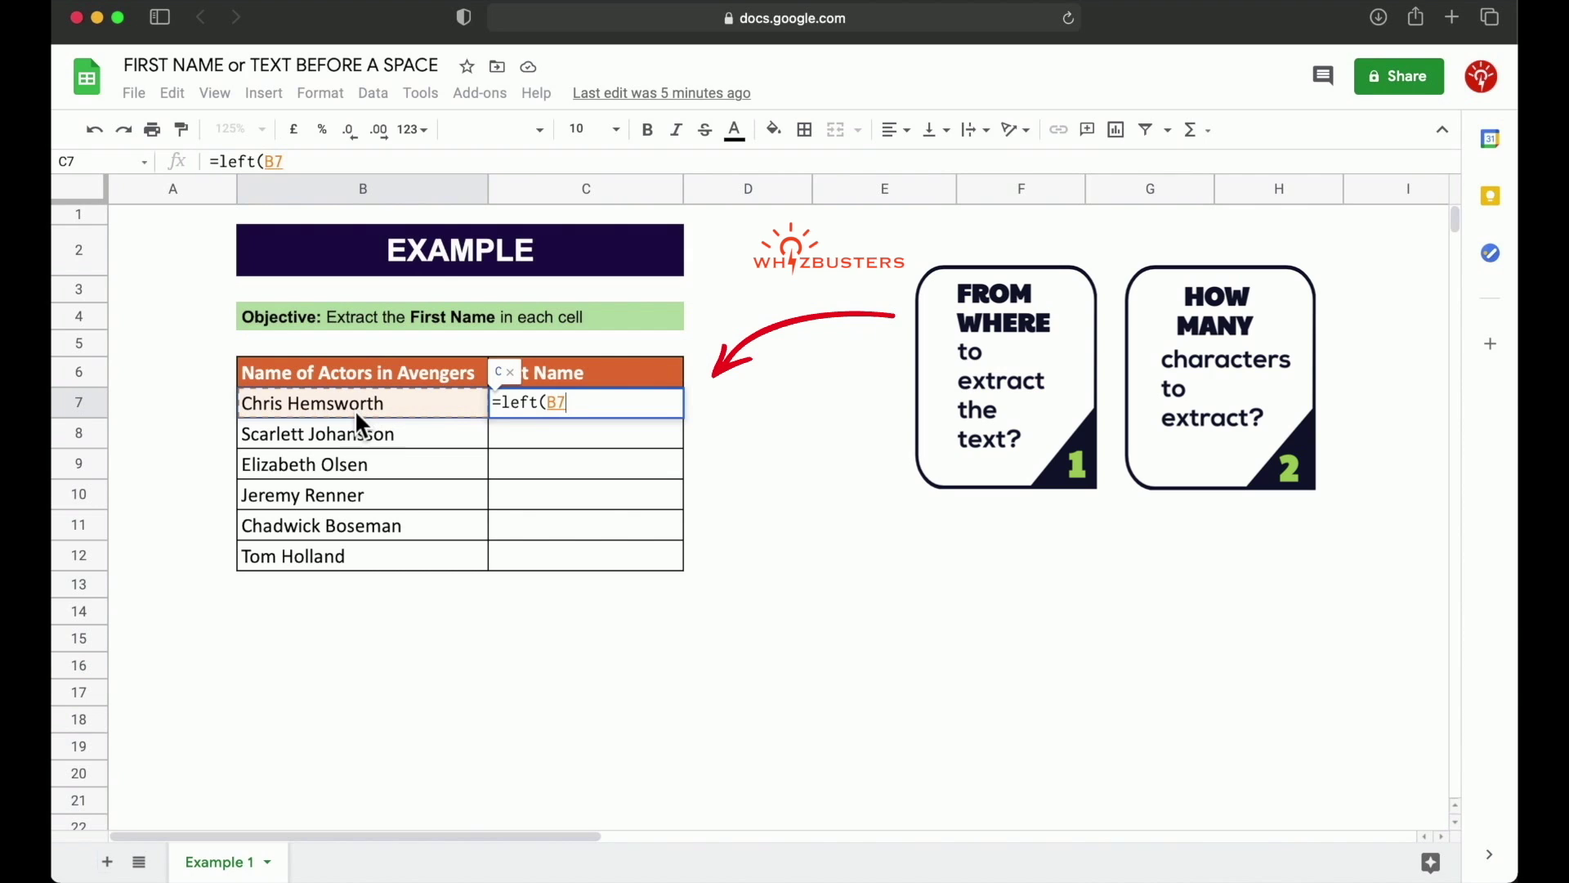
pyautogui.write(',')
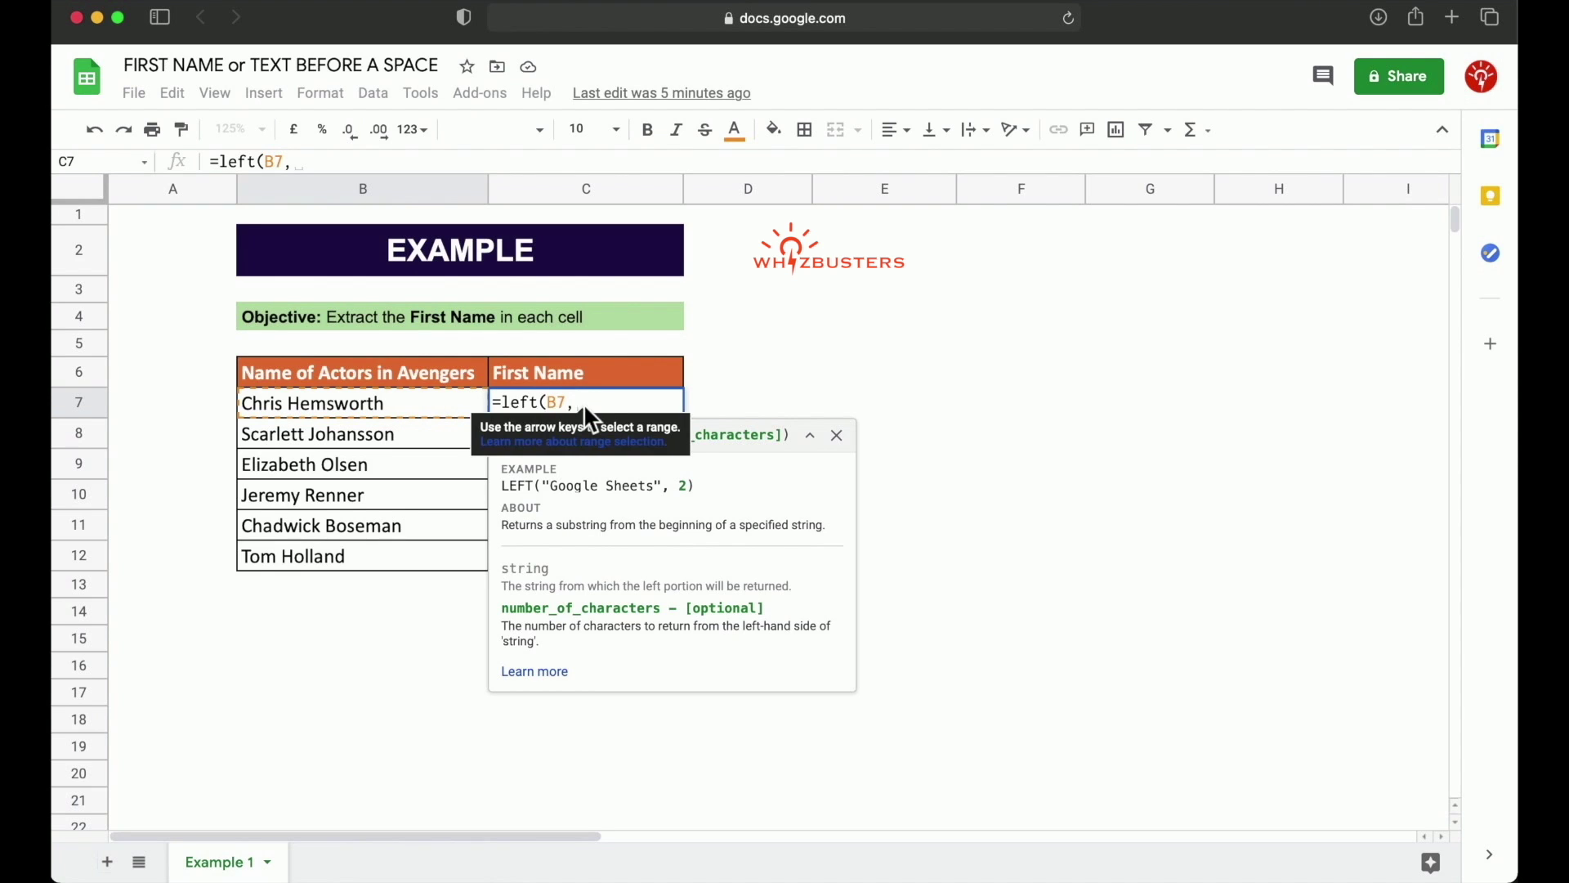
pyautogui.write('5)')
pyautogui.press('Return')
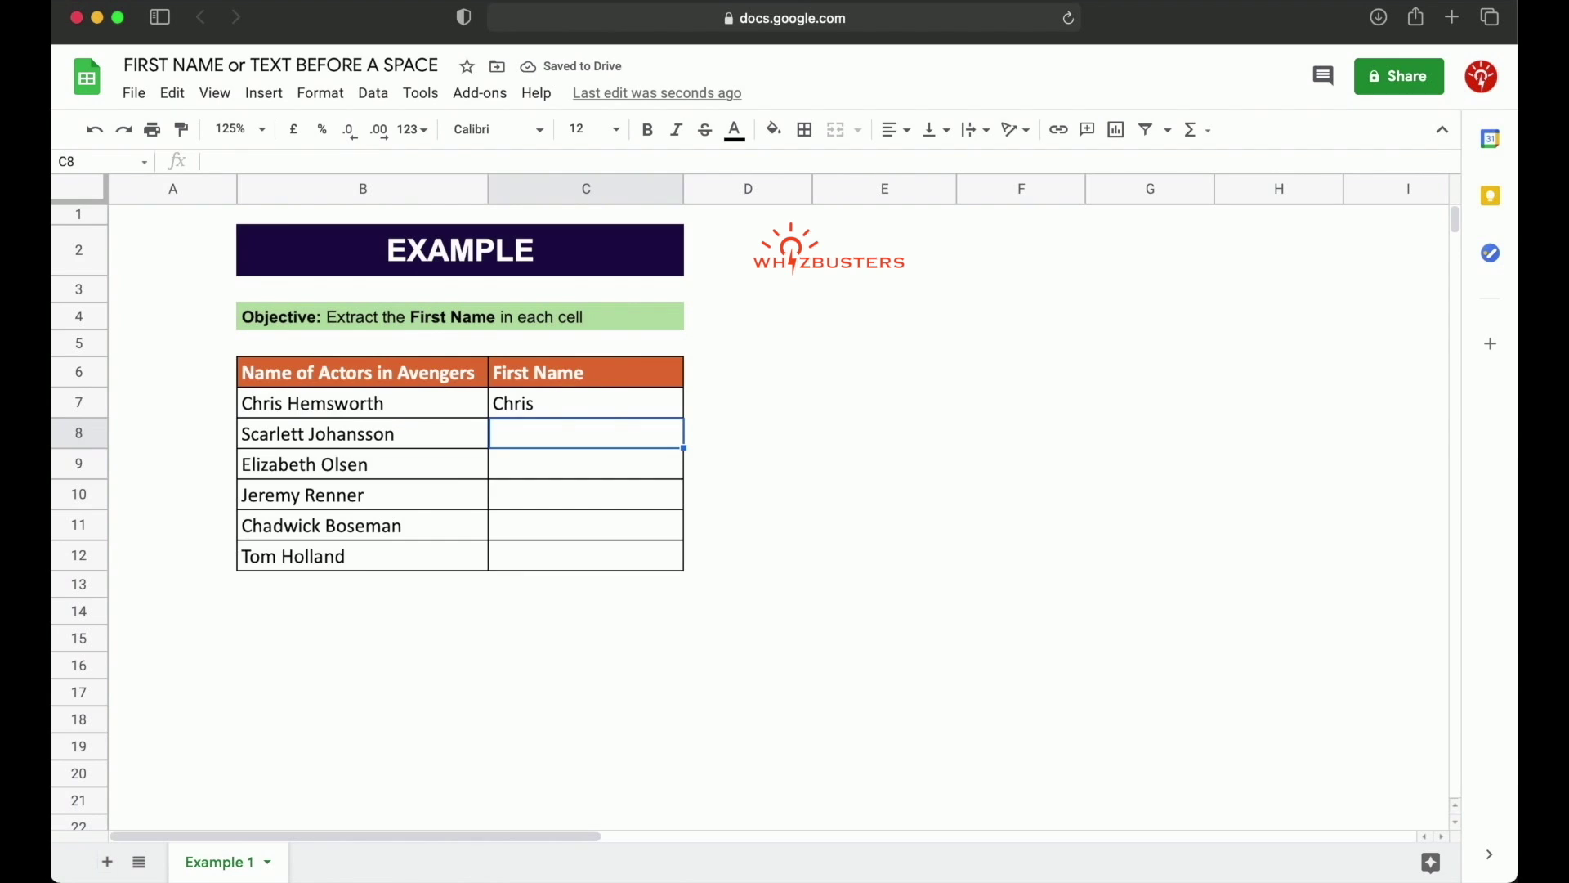
# Step: Try a seven-character count in C7 with =LEFT(B7,7)
pyautogui.click(585, 409)
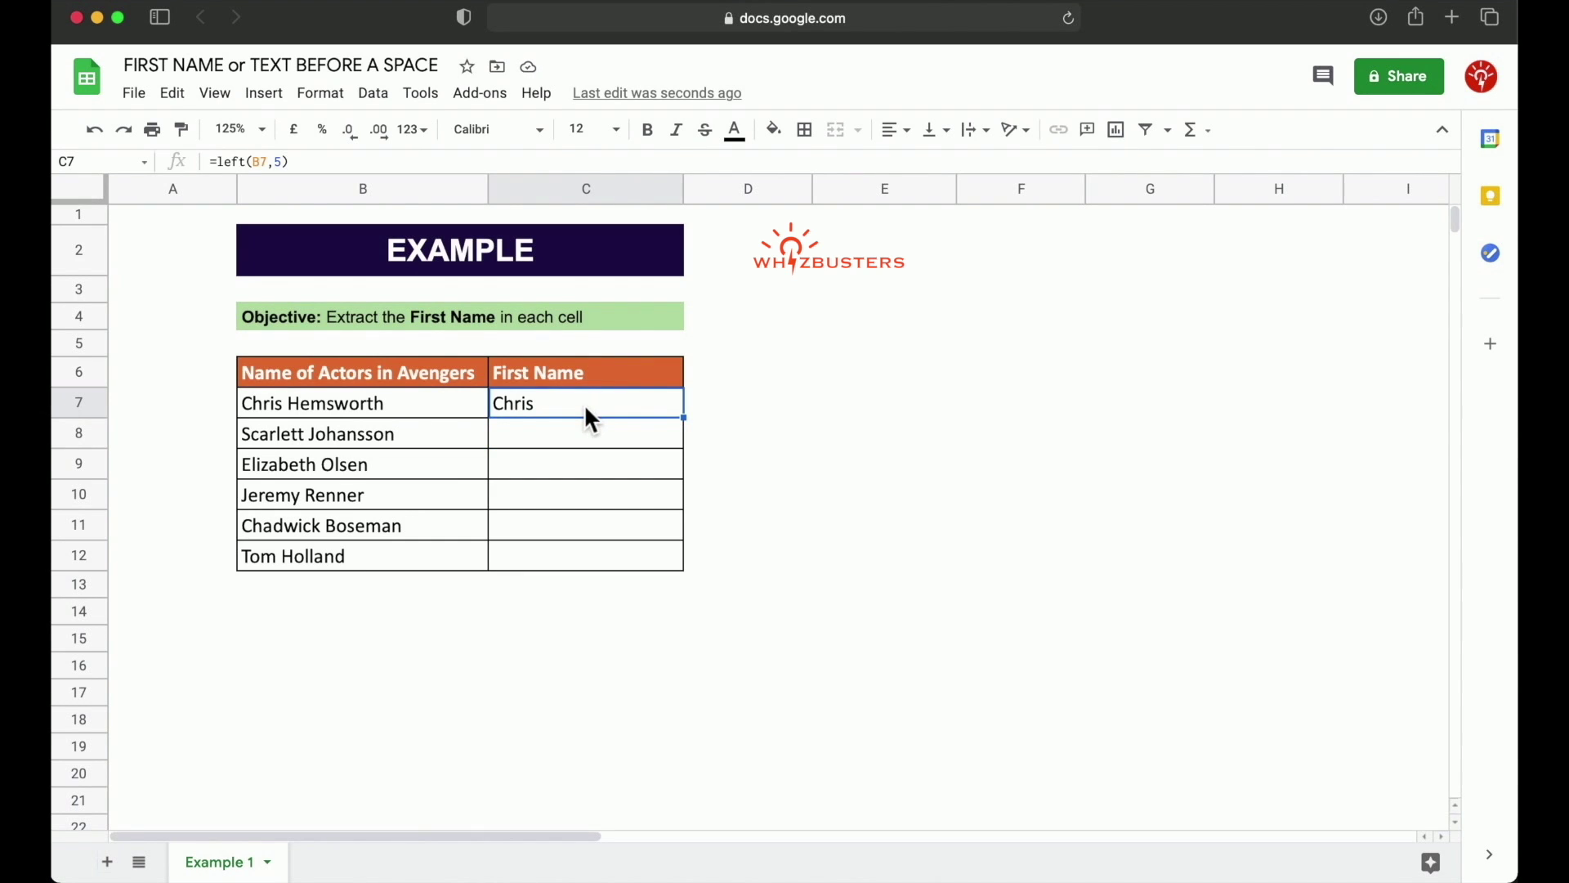
pyautogui.click(283, 161)
pyautogui.press('BackSpace')
pyautogui.write('7')
pyautogui.press('Return')
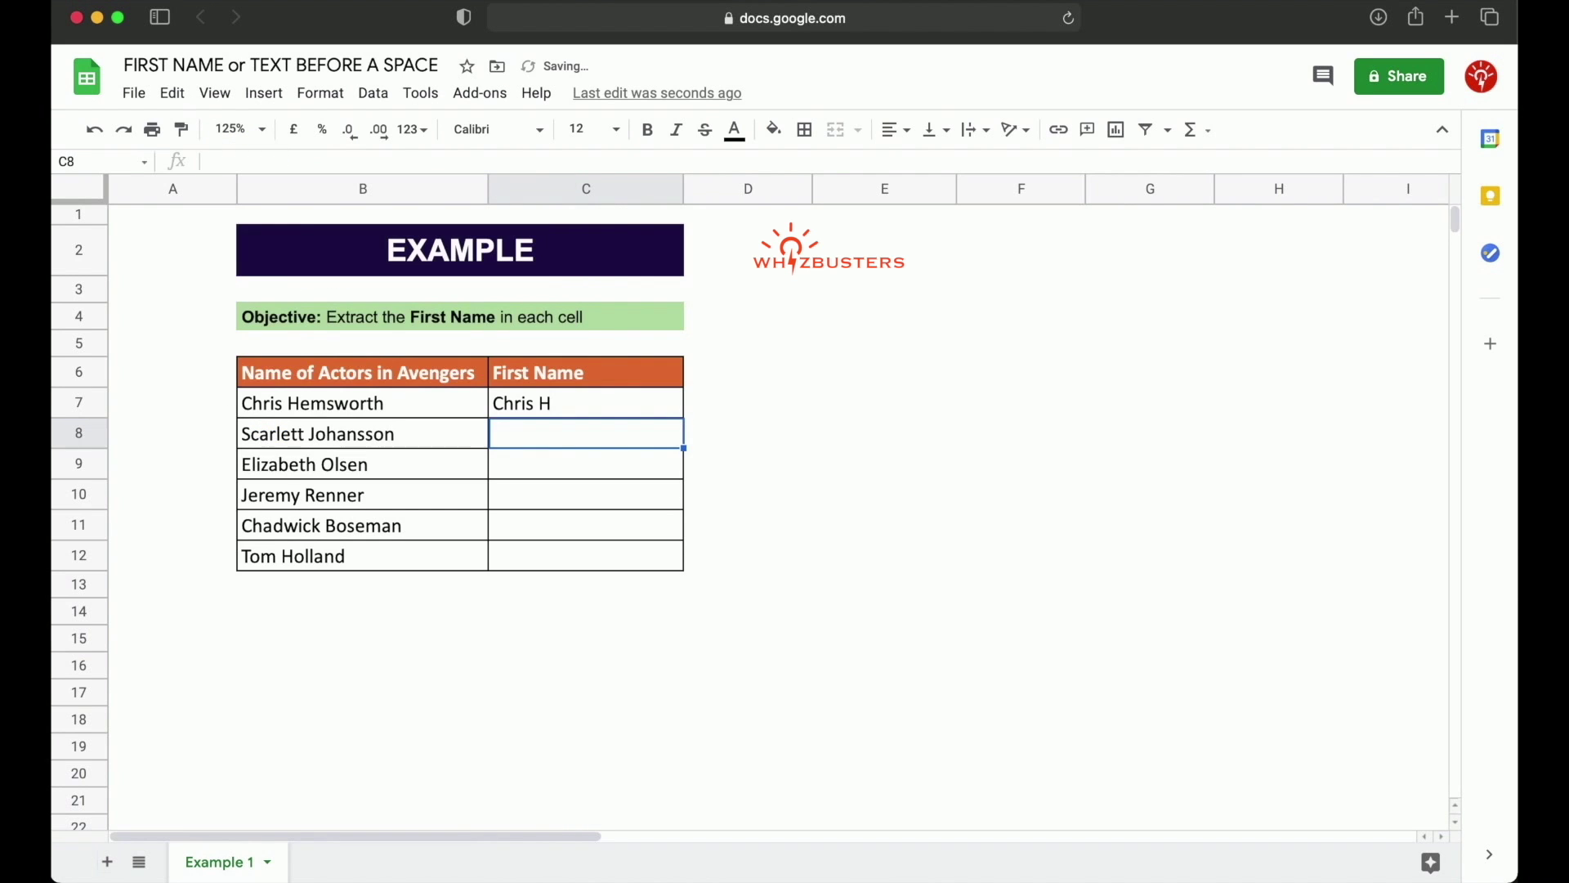
pyautogui.click(527, 406)
pyautogui.press('Down')
# Step: Restore C7's formula to =LEFT(B7,5) and reselect C7
pyautogui.click(574, 407)
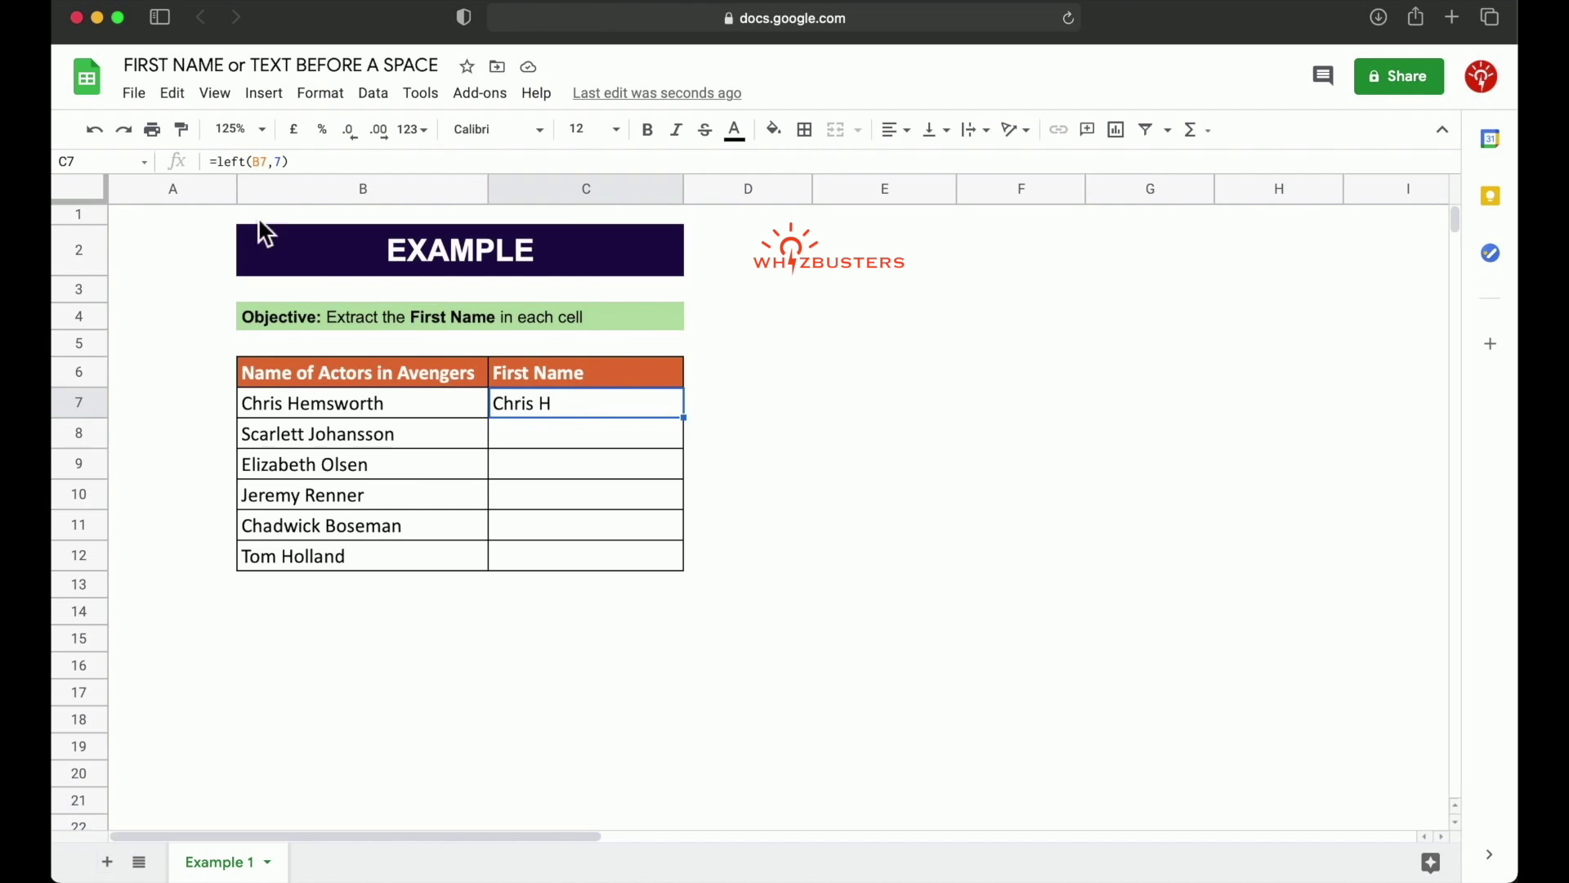
pyautogui.click(287, 161)
pyautogui.press('BackSpace')
pyautogui.write('5')
pyautogui.press('Return')
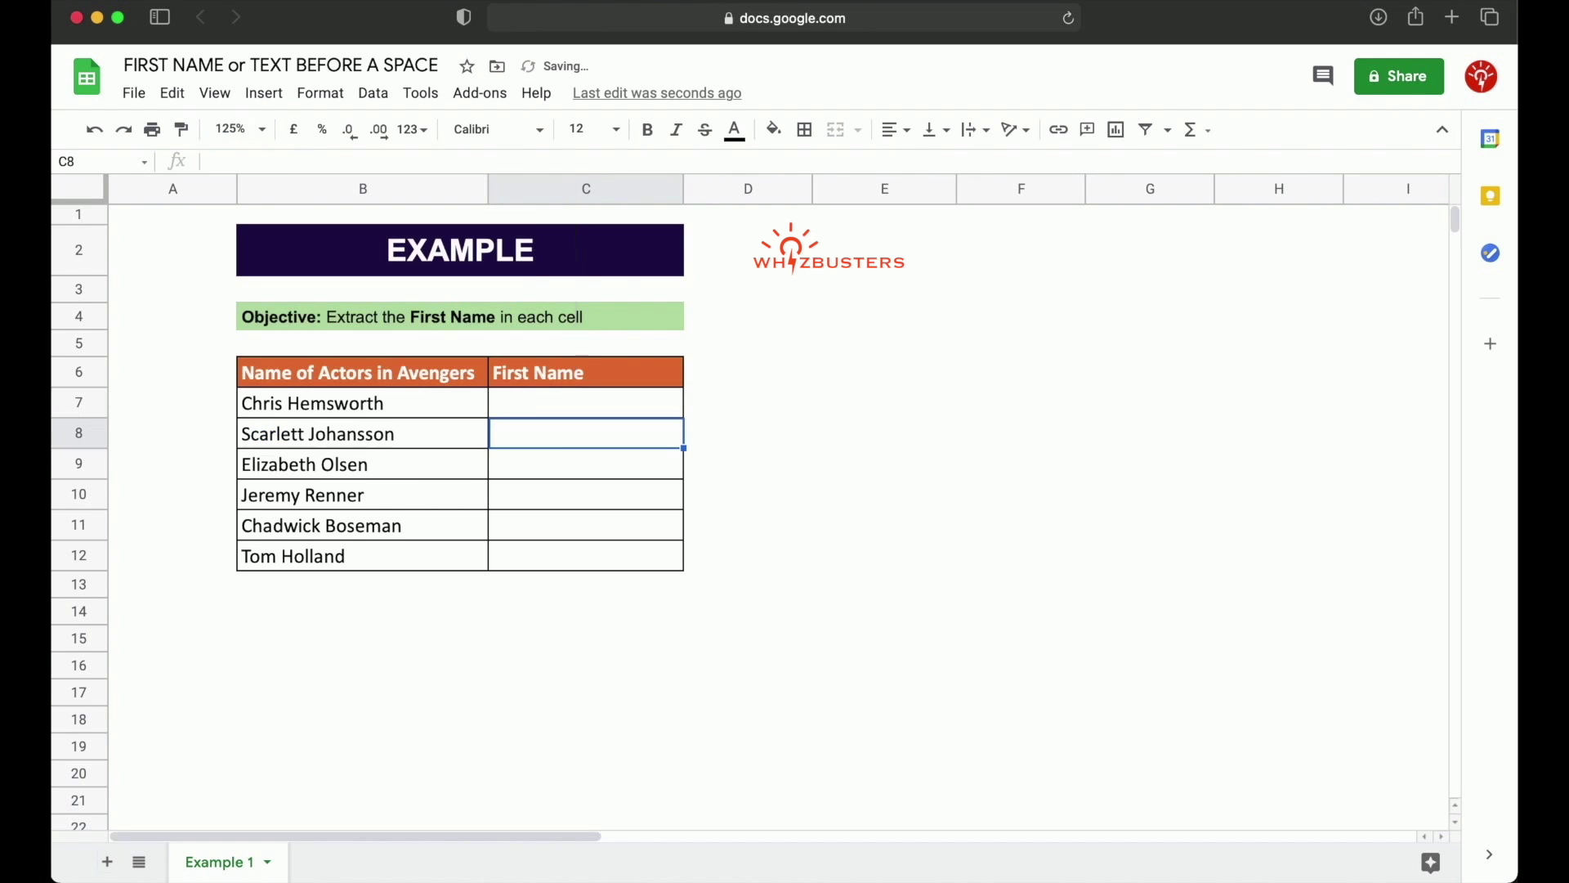
pyautogui.click(545, 400)
pyautogui.click(547, 427)
pyautogui.click(628, 412)
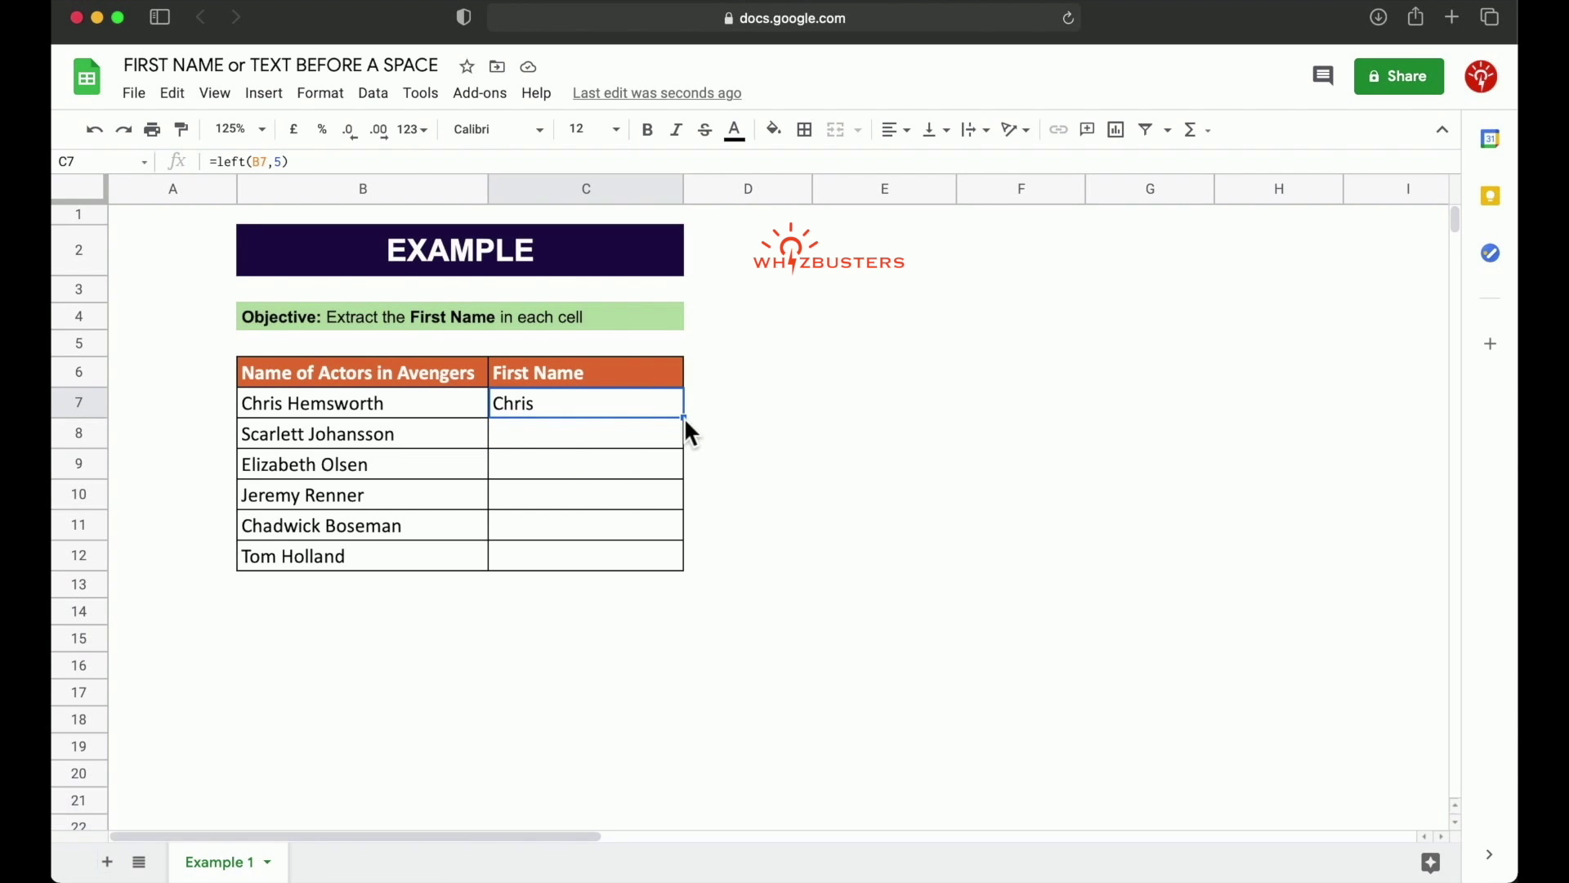
# Step: Fill C7's formula into C8:C9, then change C8 to =LEFT(B8,8) for Scarlett
pyautogui.moveTo(686, 475); pyautogui.dragTo(684, 480)
pyautogui.click(551, 441)
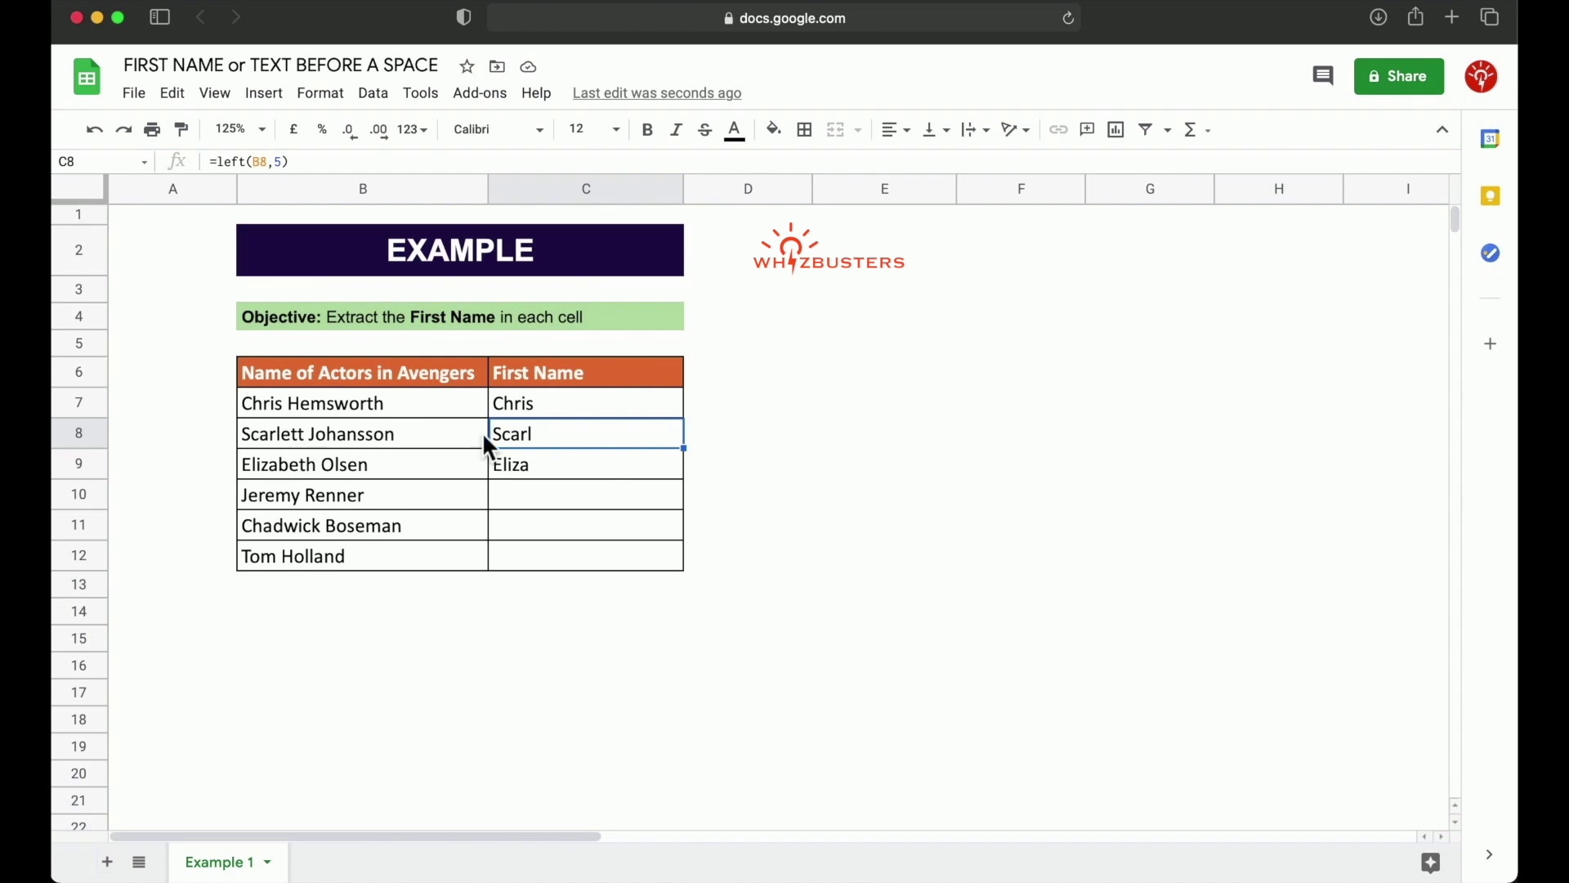
pyautogui.click(283, 160)
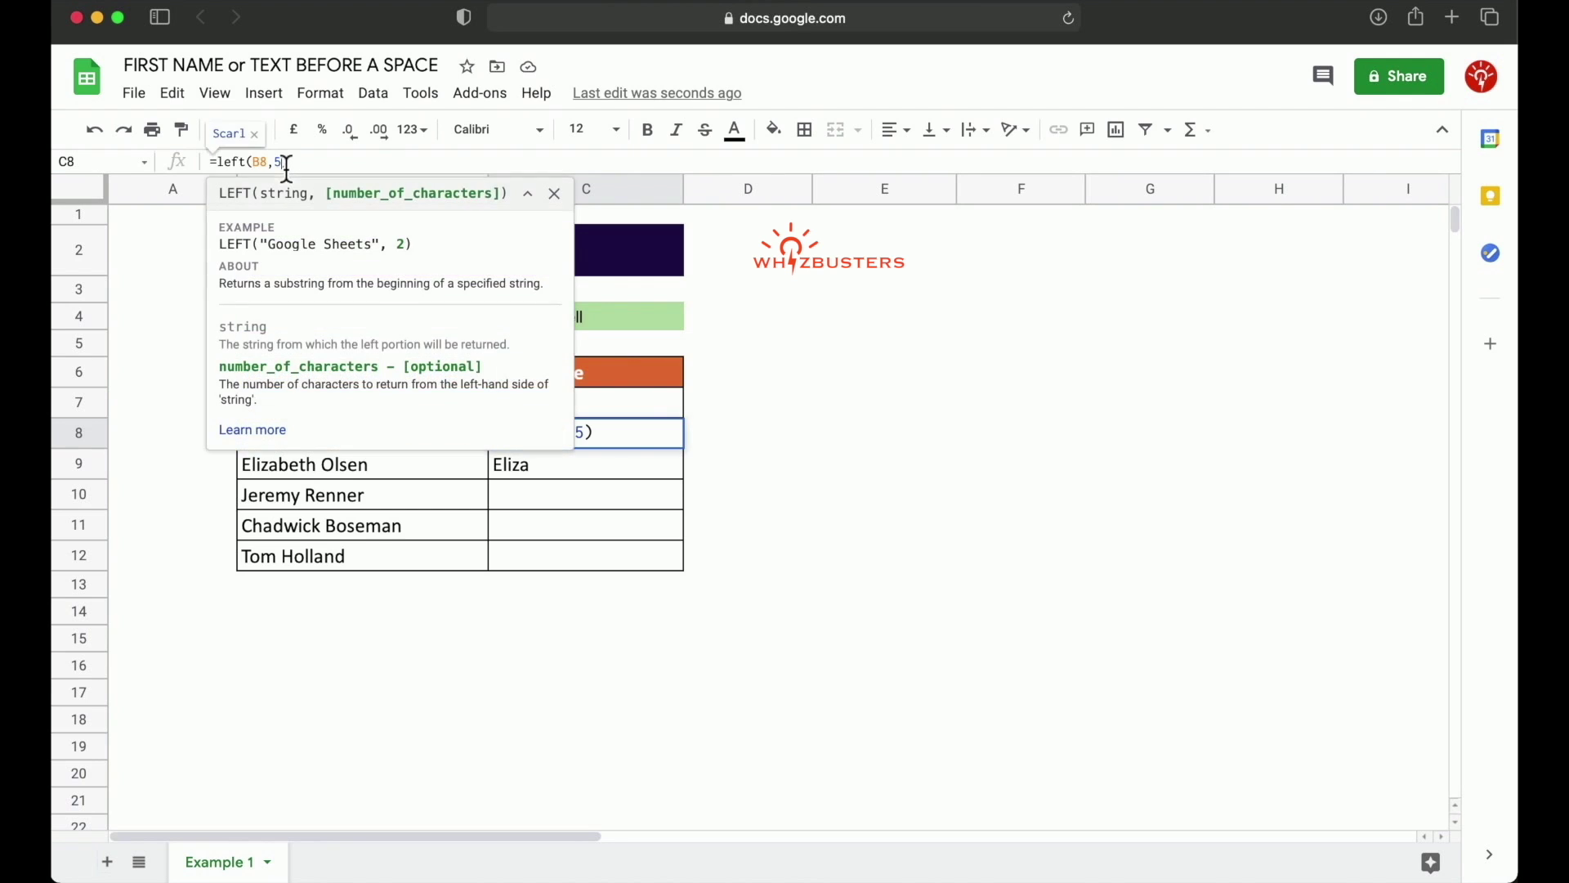
pyautogui.press('BackSpace')
pyautogui.write('8')
pyautogui.press('Return')
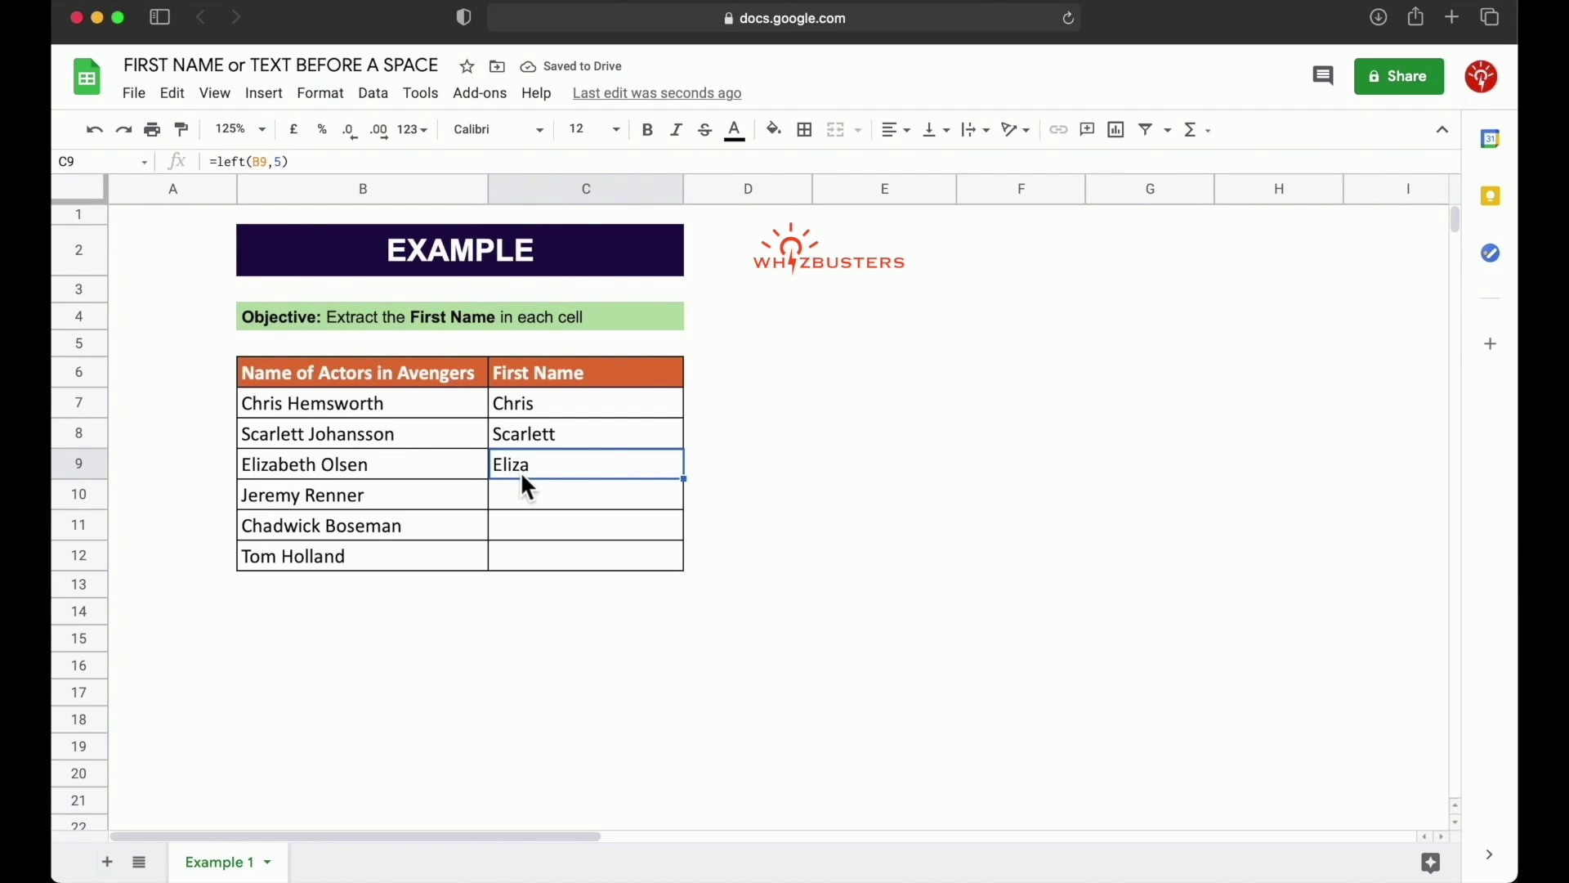
# Step: Change C9 to =LEFT(B9,9) so it shows Elizabeth
pyautogui.click(284, 161)
pyautogui.press('BackSpace')
pyautogui.write('9')
pyautogui.press('Return')
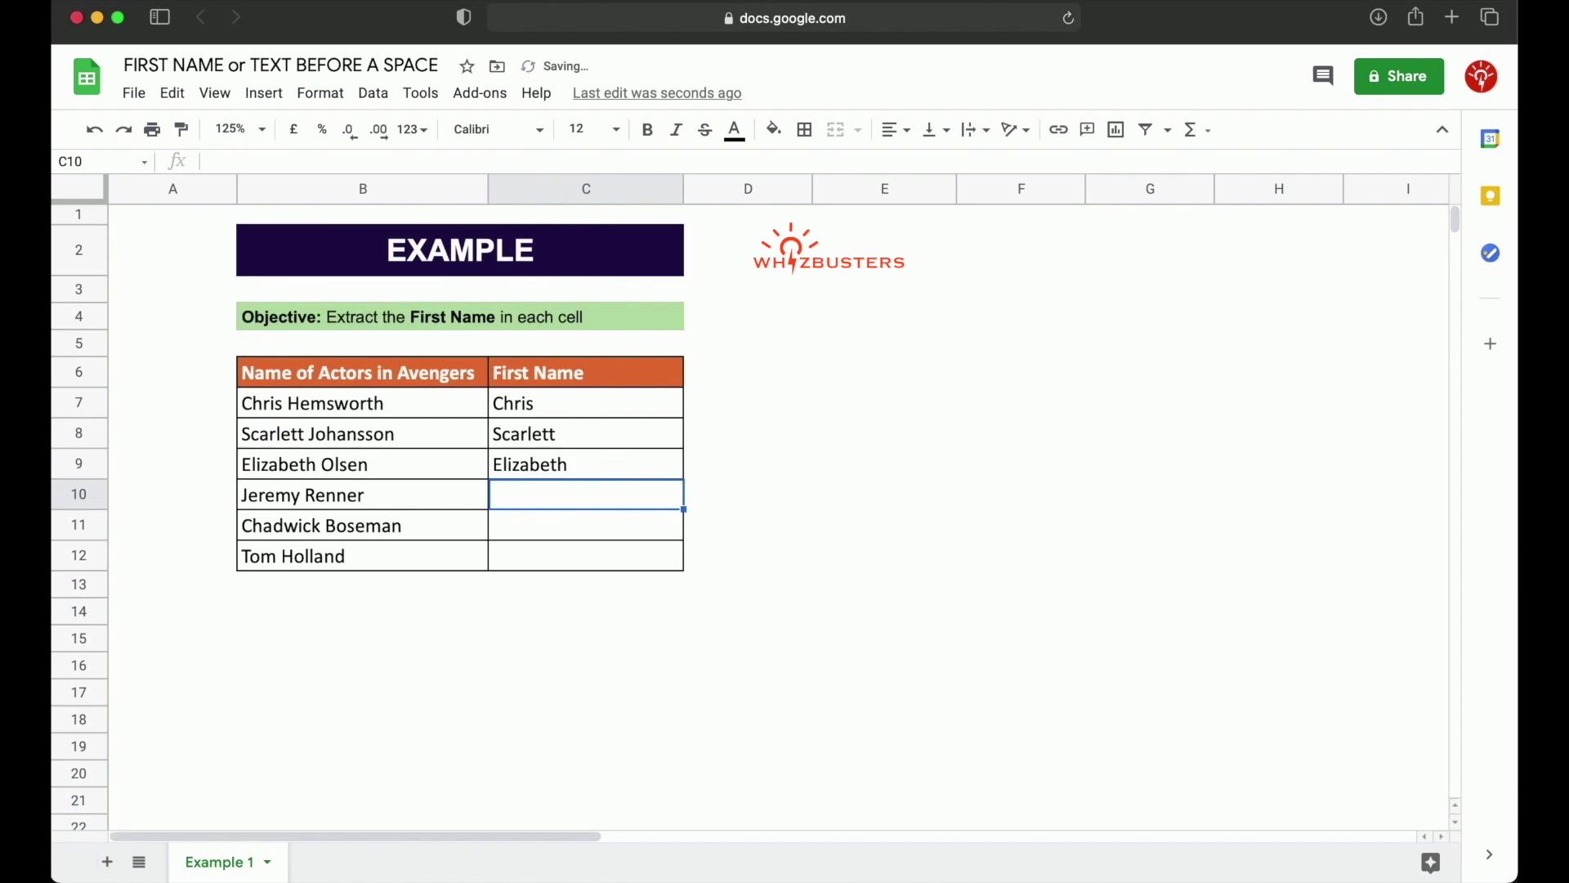
pyautogui.click(671, 465)
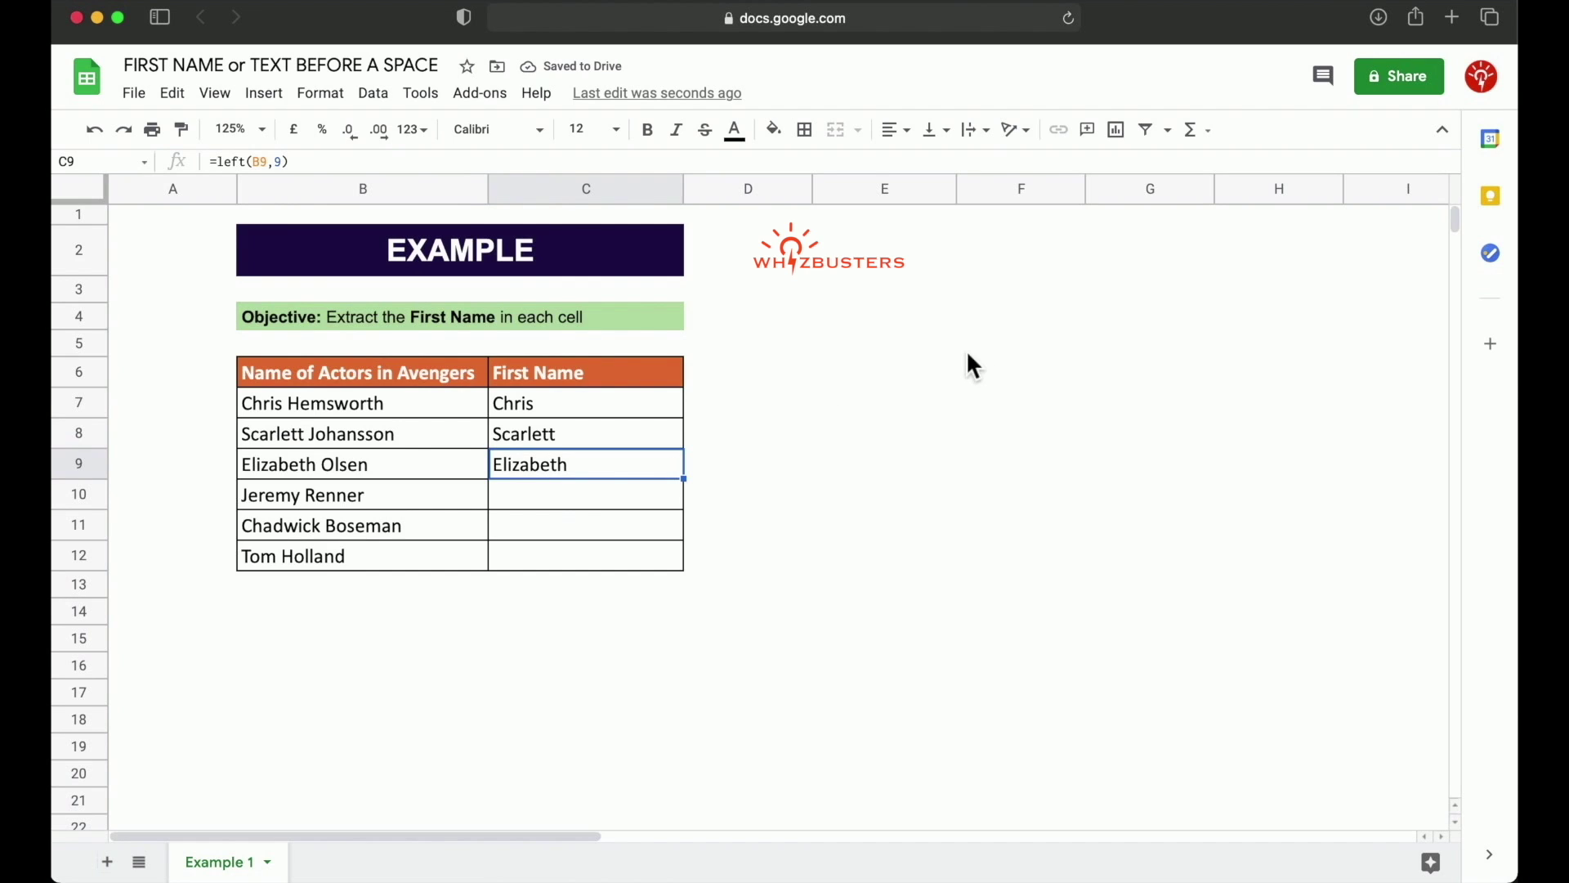
# Step: Type 'LEFT Function' in E6 with notes LEFT(B7,5), LEFT(B8,8), LEFT(B9,9) in E7:E9
pyautogui.click(854, 383)
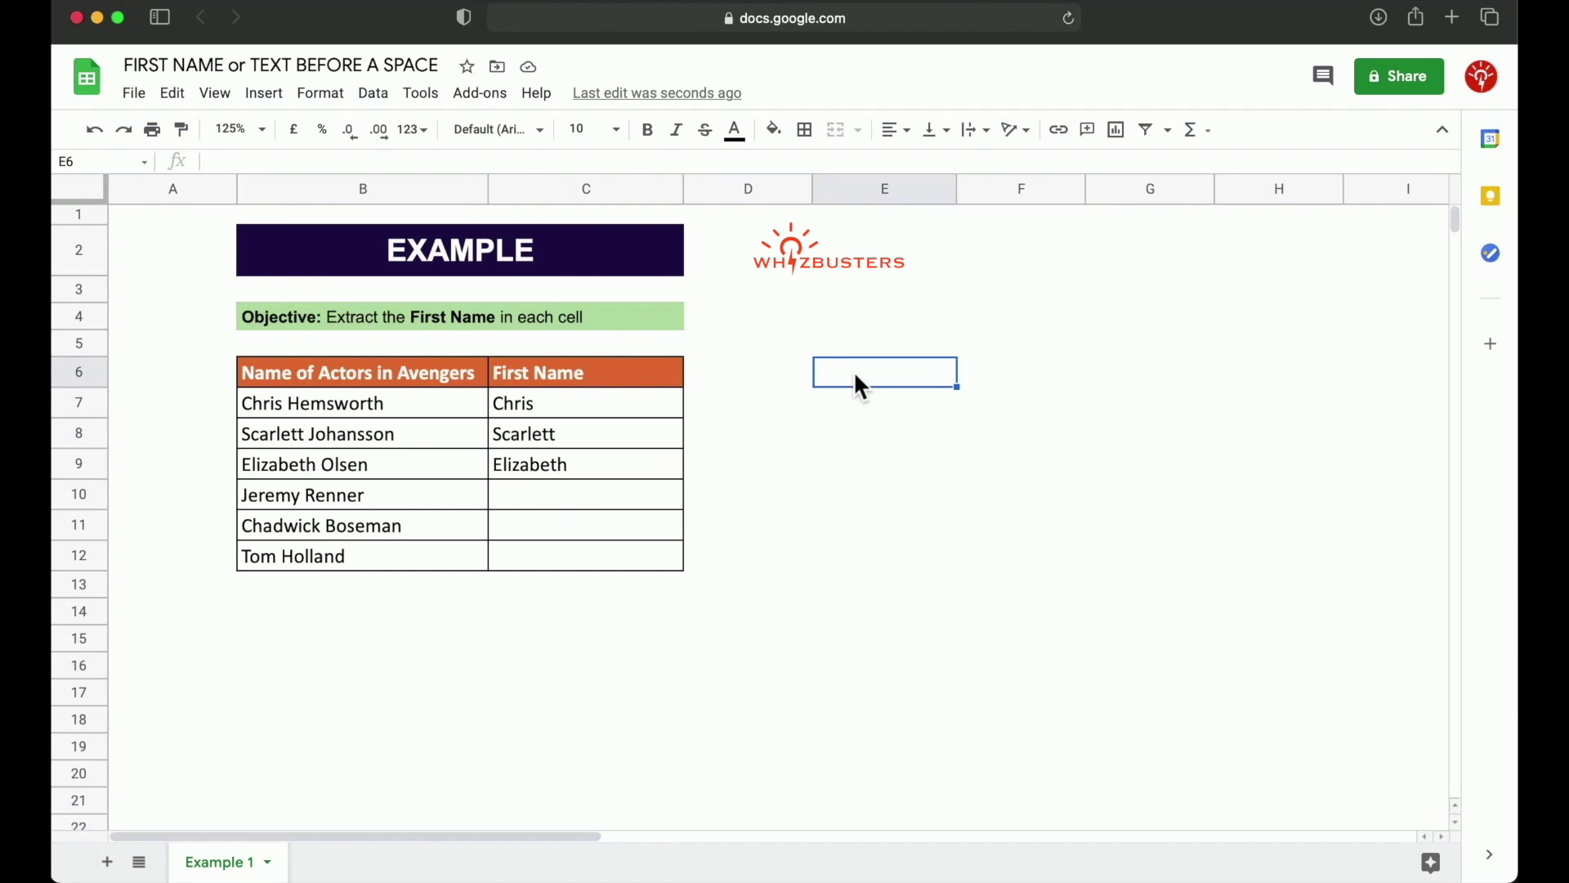
pyautogui.write('LEFT Function')
pyautogui.press('Return')
pyautogui.write('LEFT')
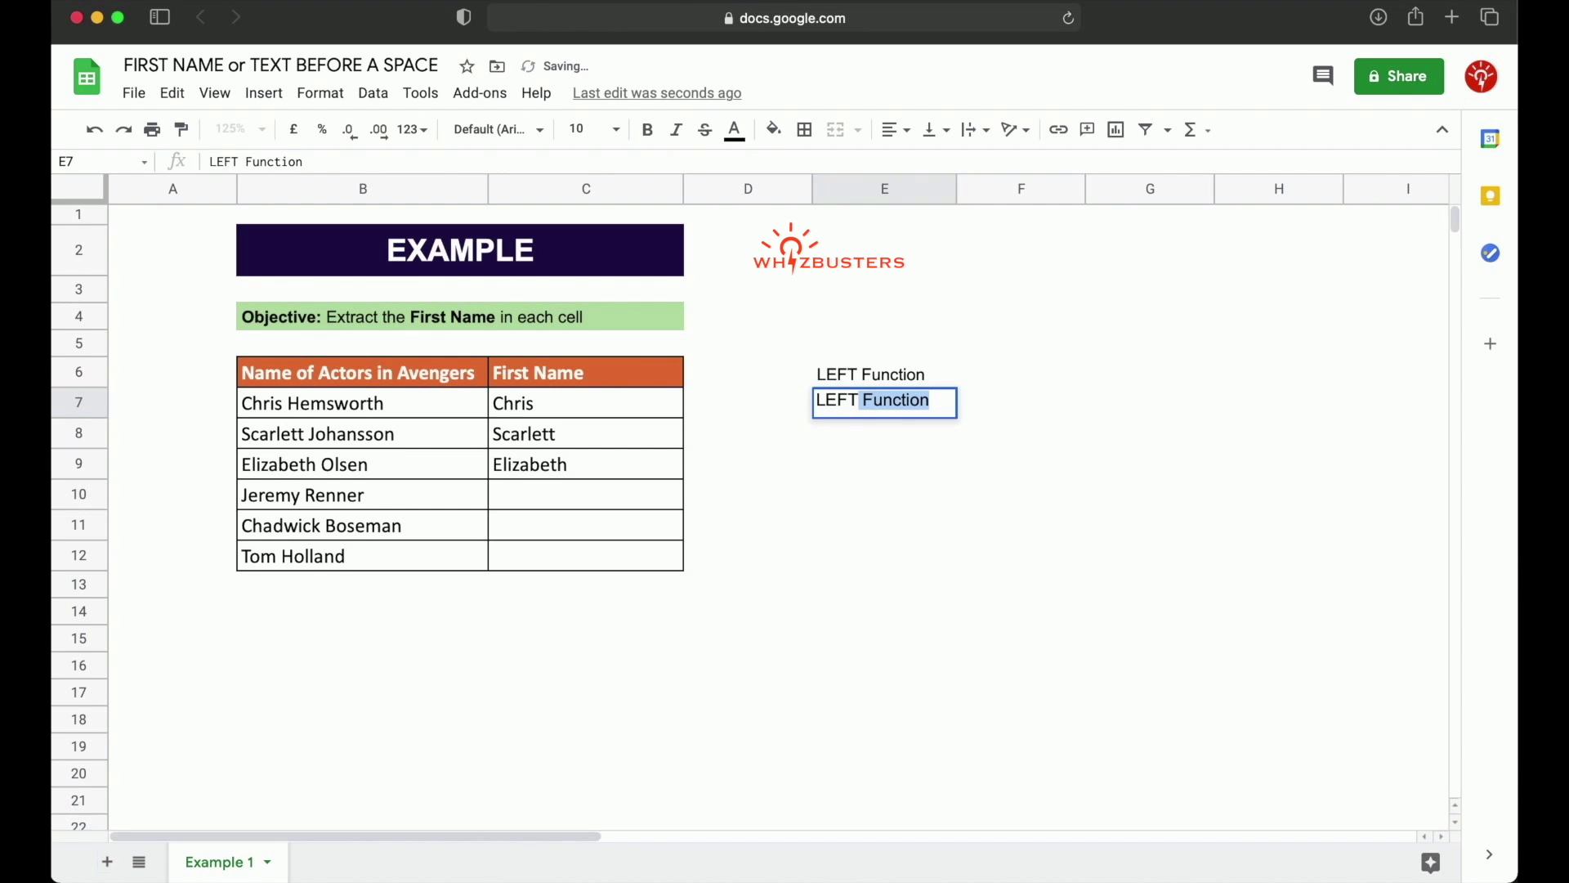
pyautogui.press('BackSpace')
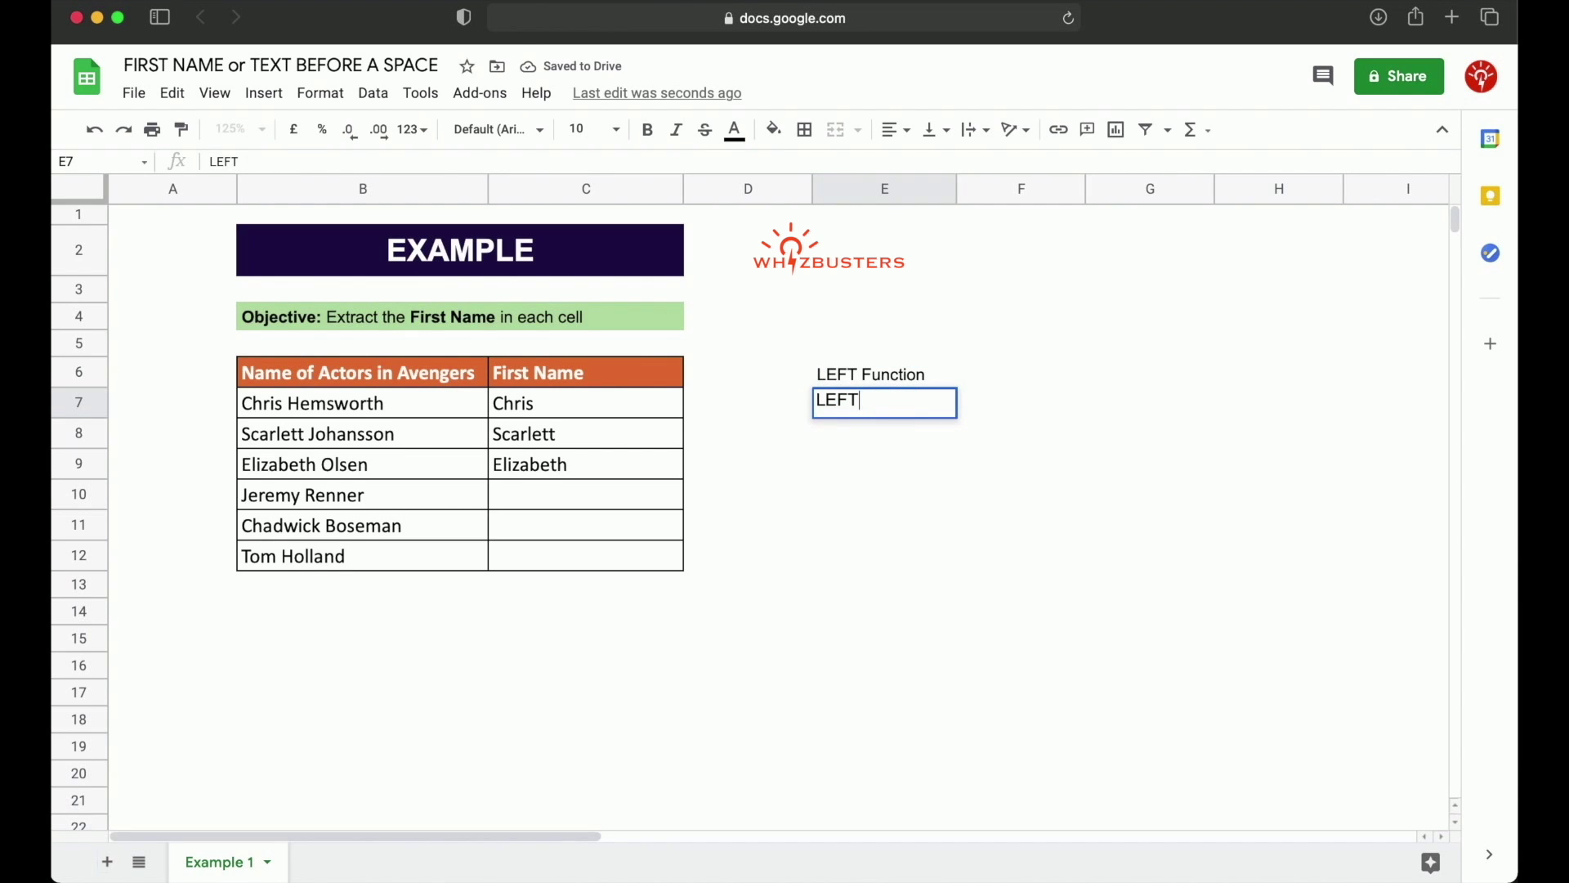
pyautogui.write('(')
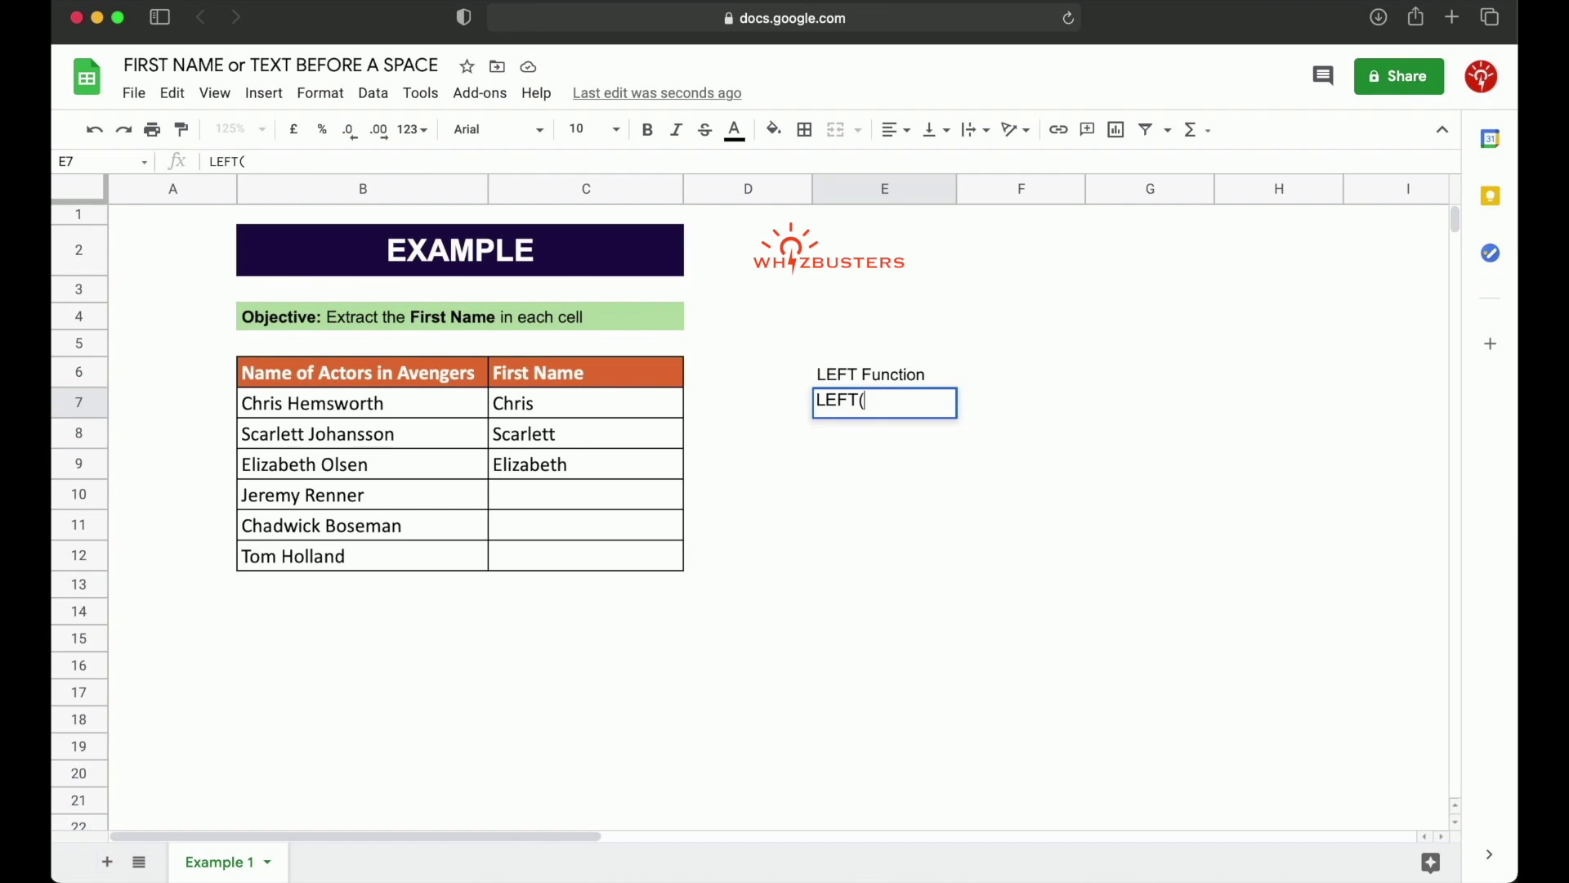
pyautogui.write('B7,')
pyautogui.write('5)')
pyautogui.press('Return')
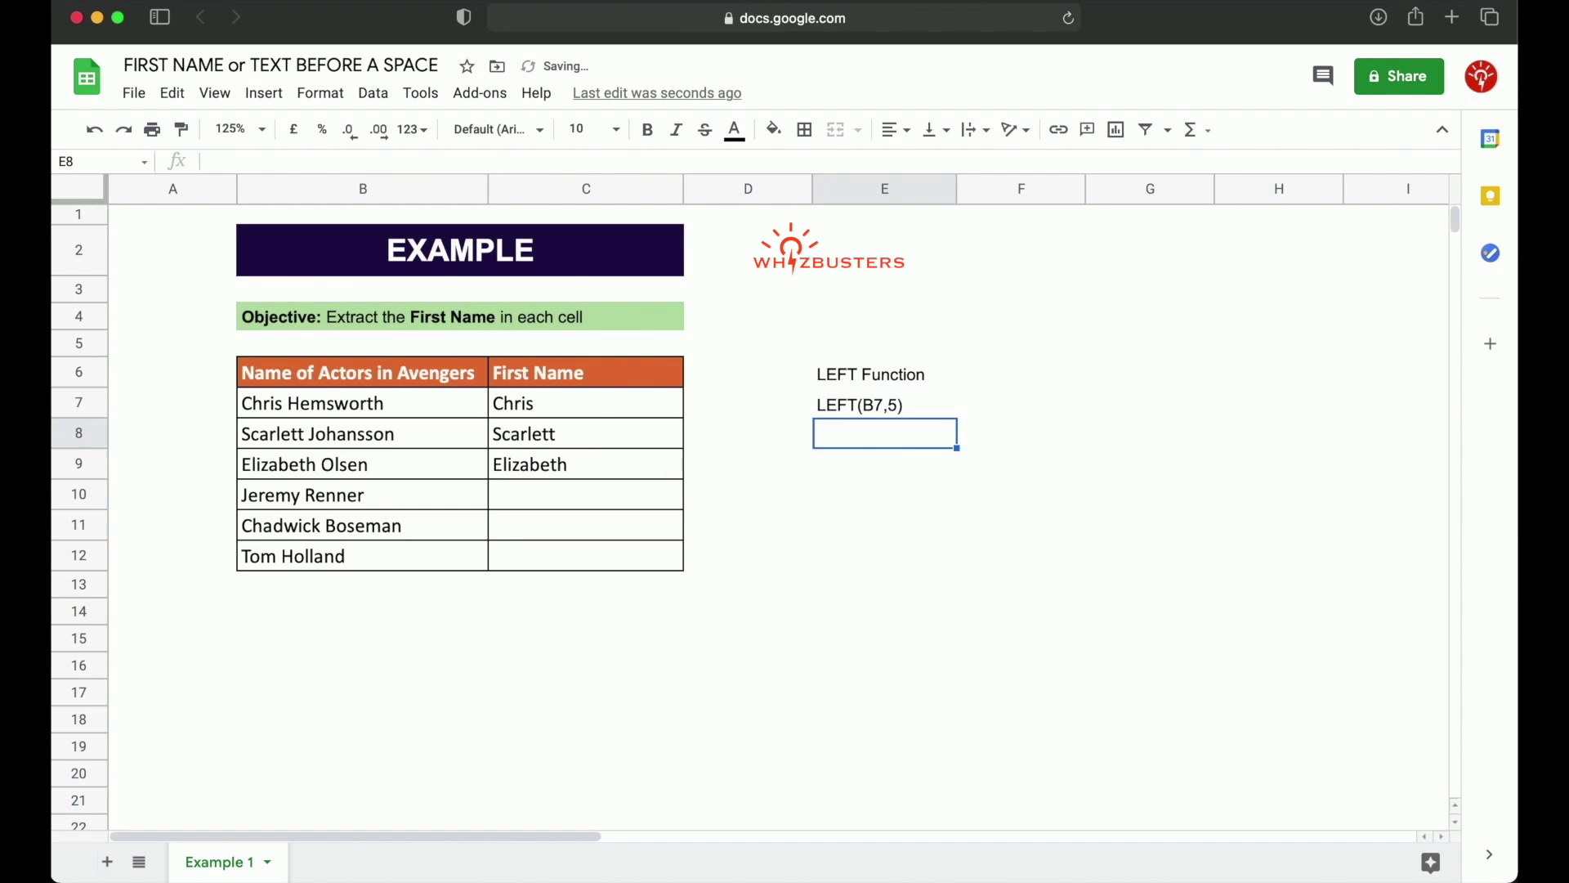
pyautogui.write('LEFT(B8,')
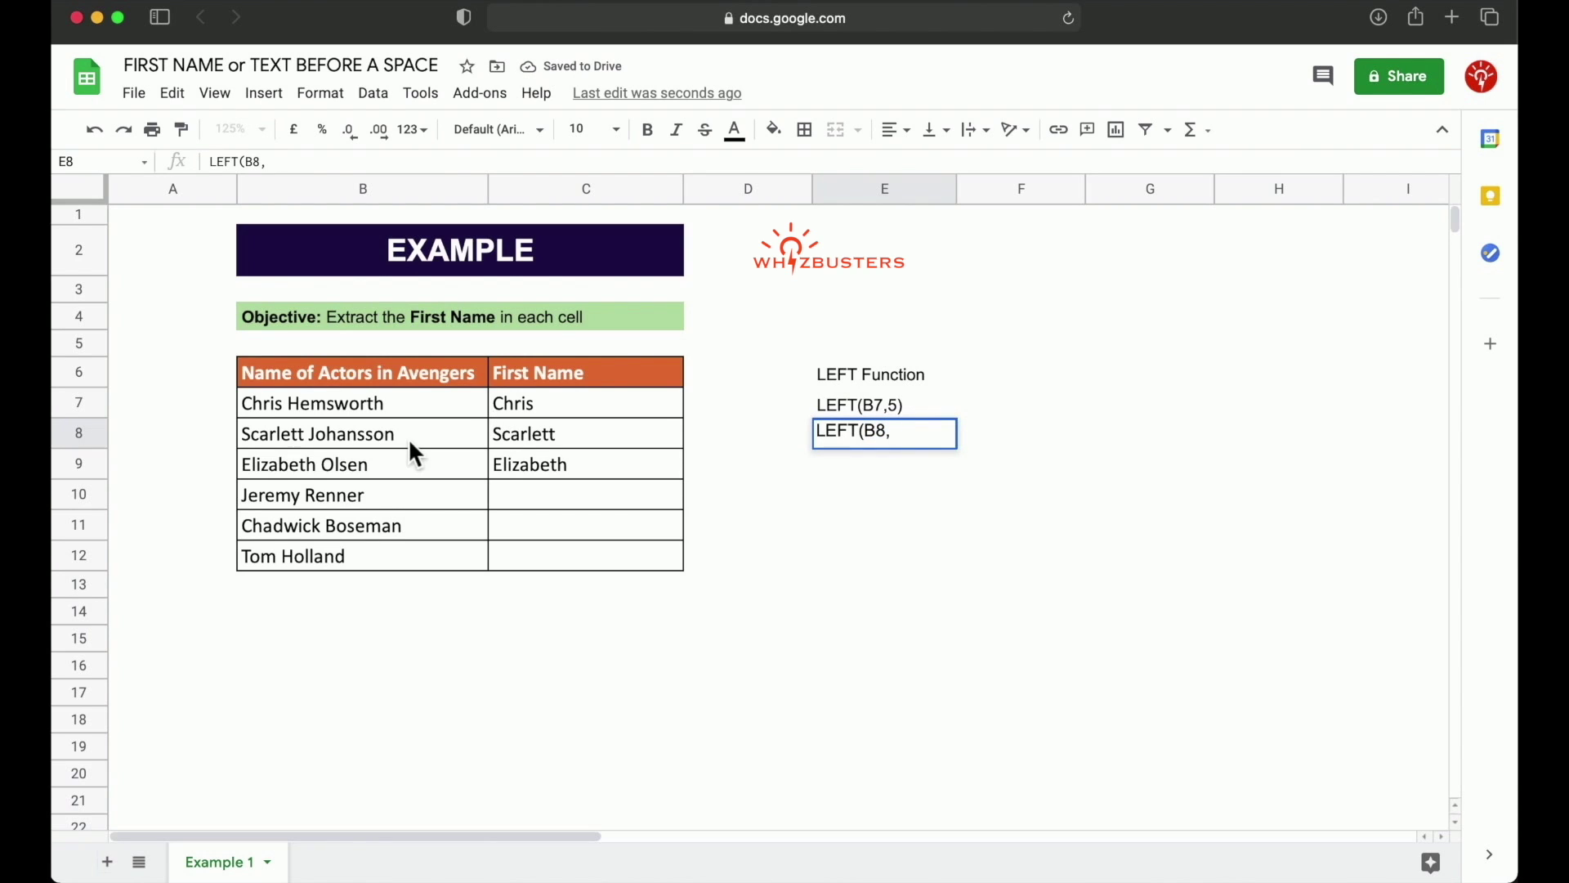
pyautogui.write('8)')
pyautogui.press('Return')
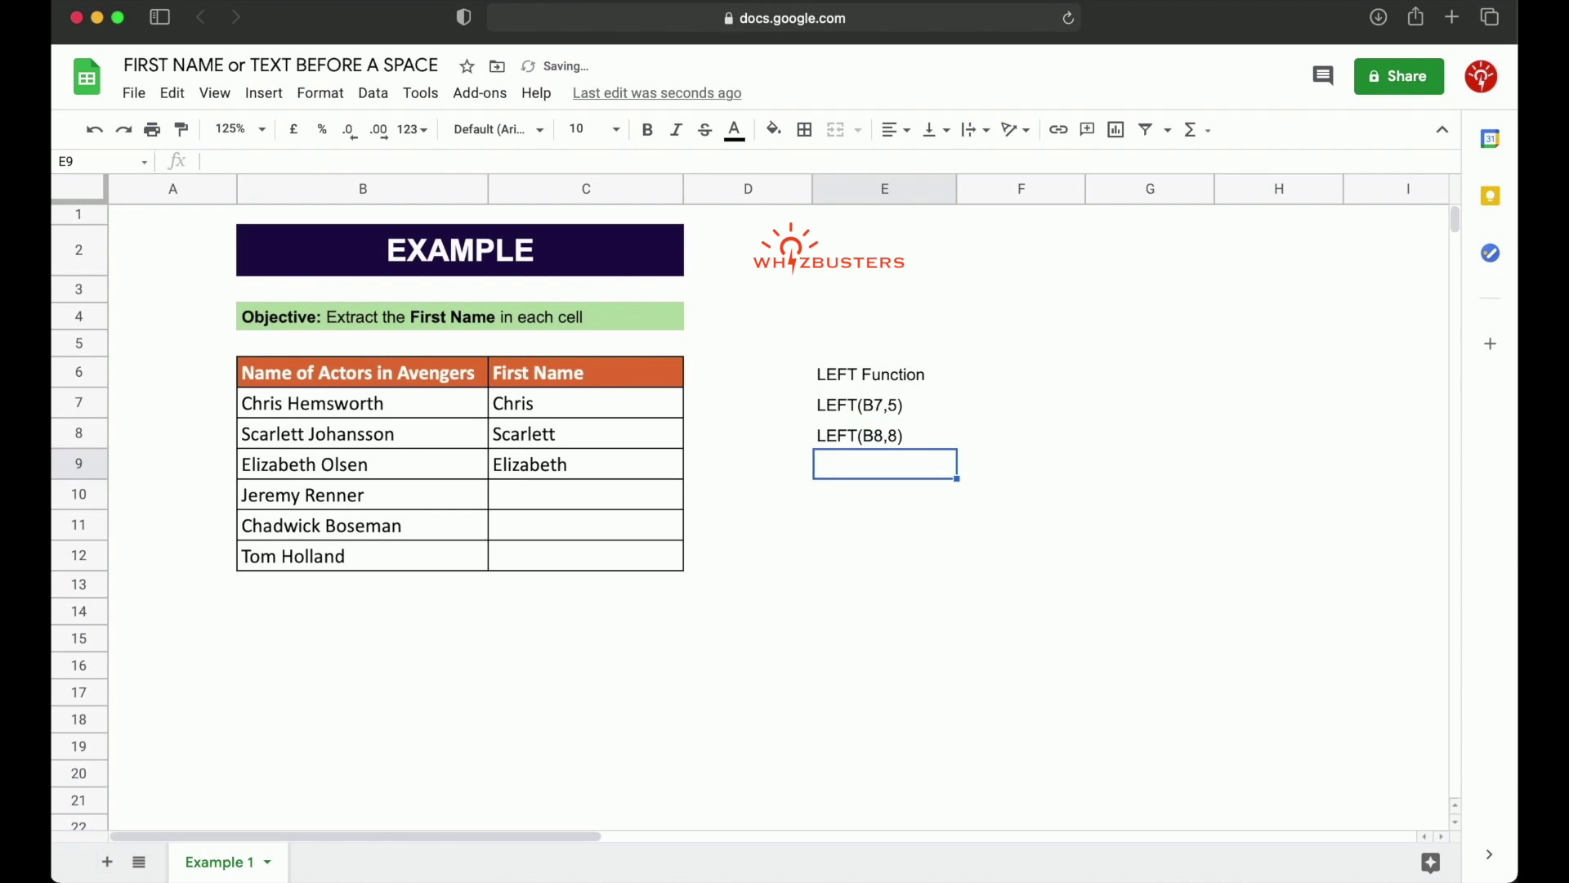
pyautogui.write('LEFT(B9,9)')
pyautogui.press('Return')
pyautogui.click(888, 473)
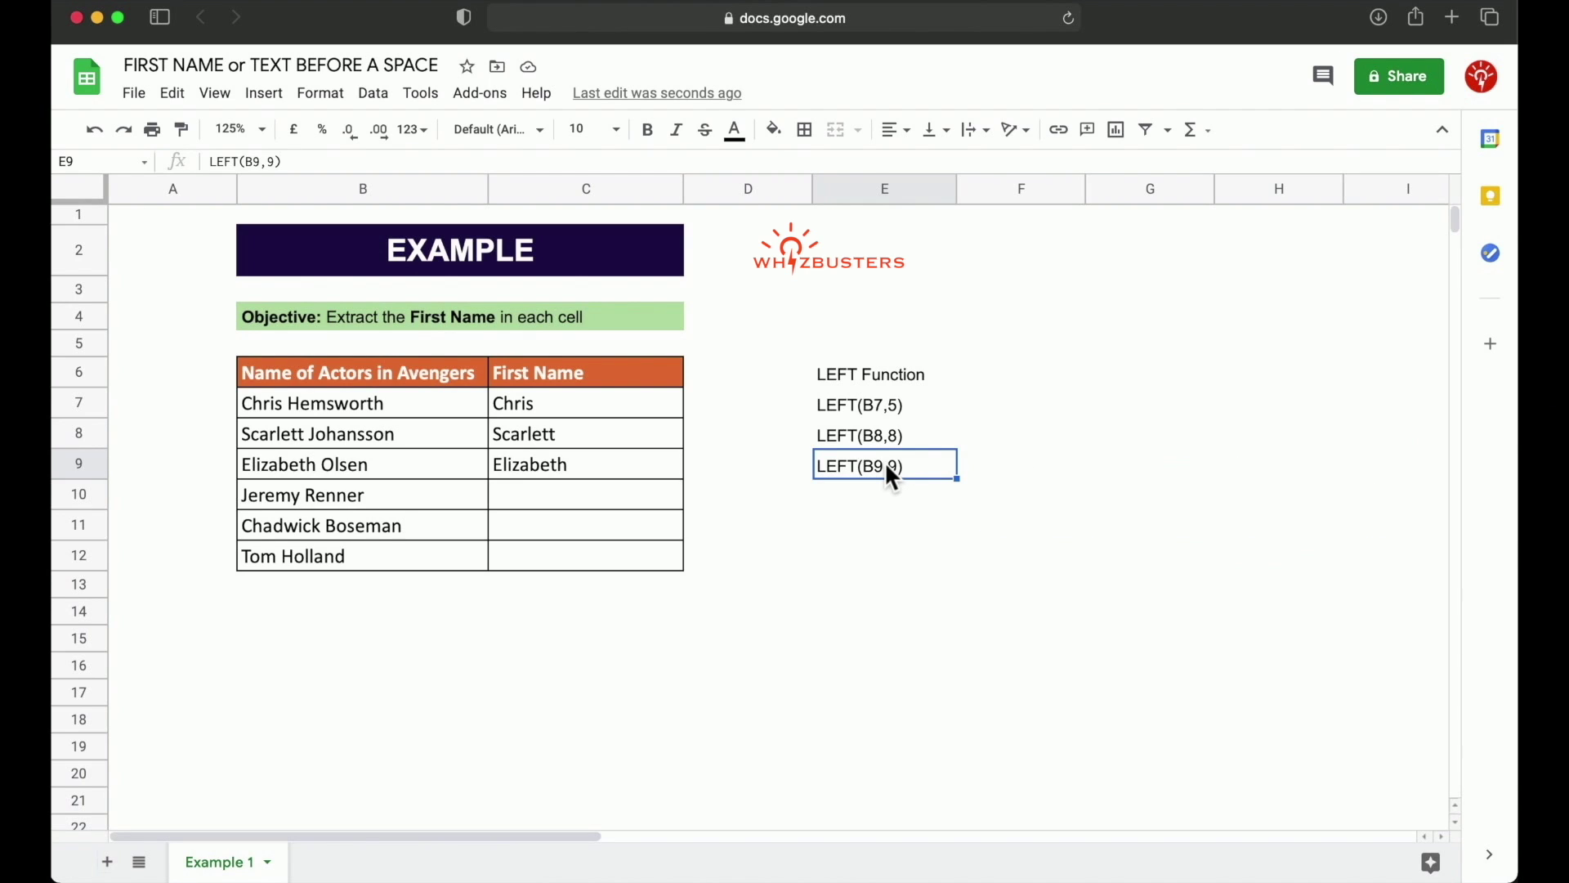
# Step: Add a FIND label in F6 and enter =FIND(" ",B7,1) in F7
pyautogui.click(1046, 376)
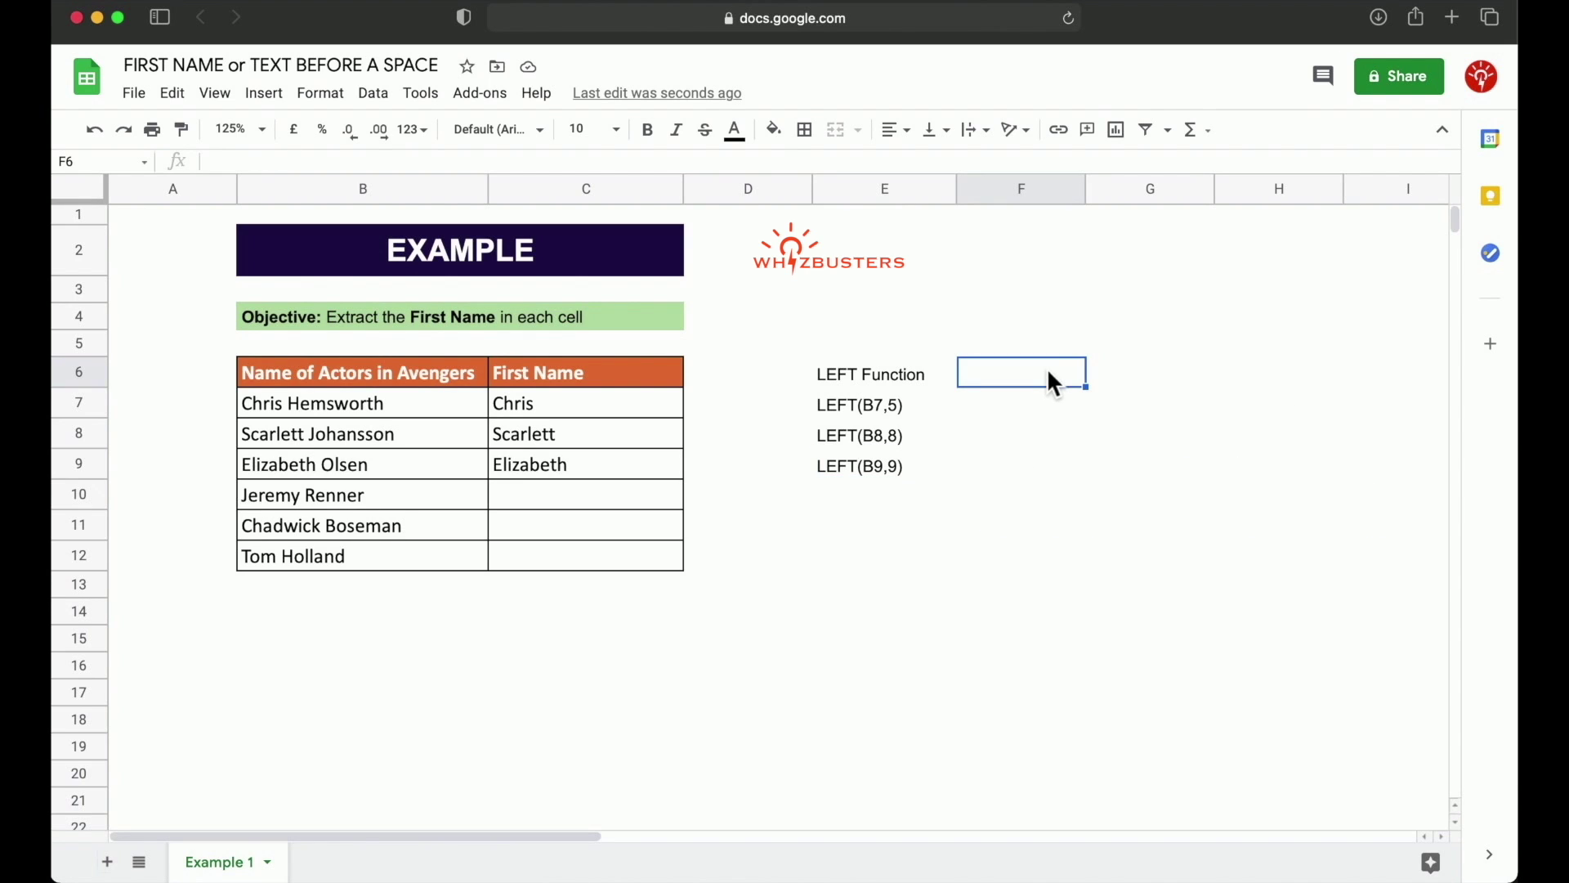
pyautogui.write('FIND')
pyautogui.press('Return')
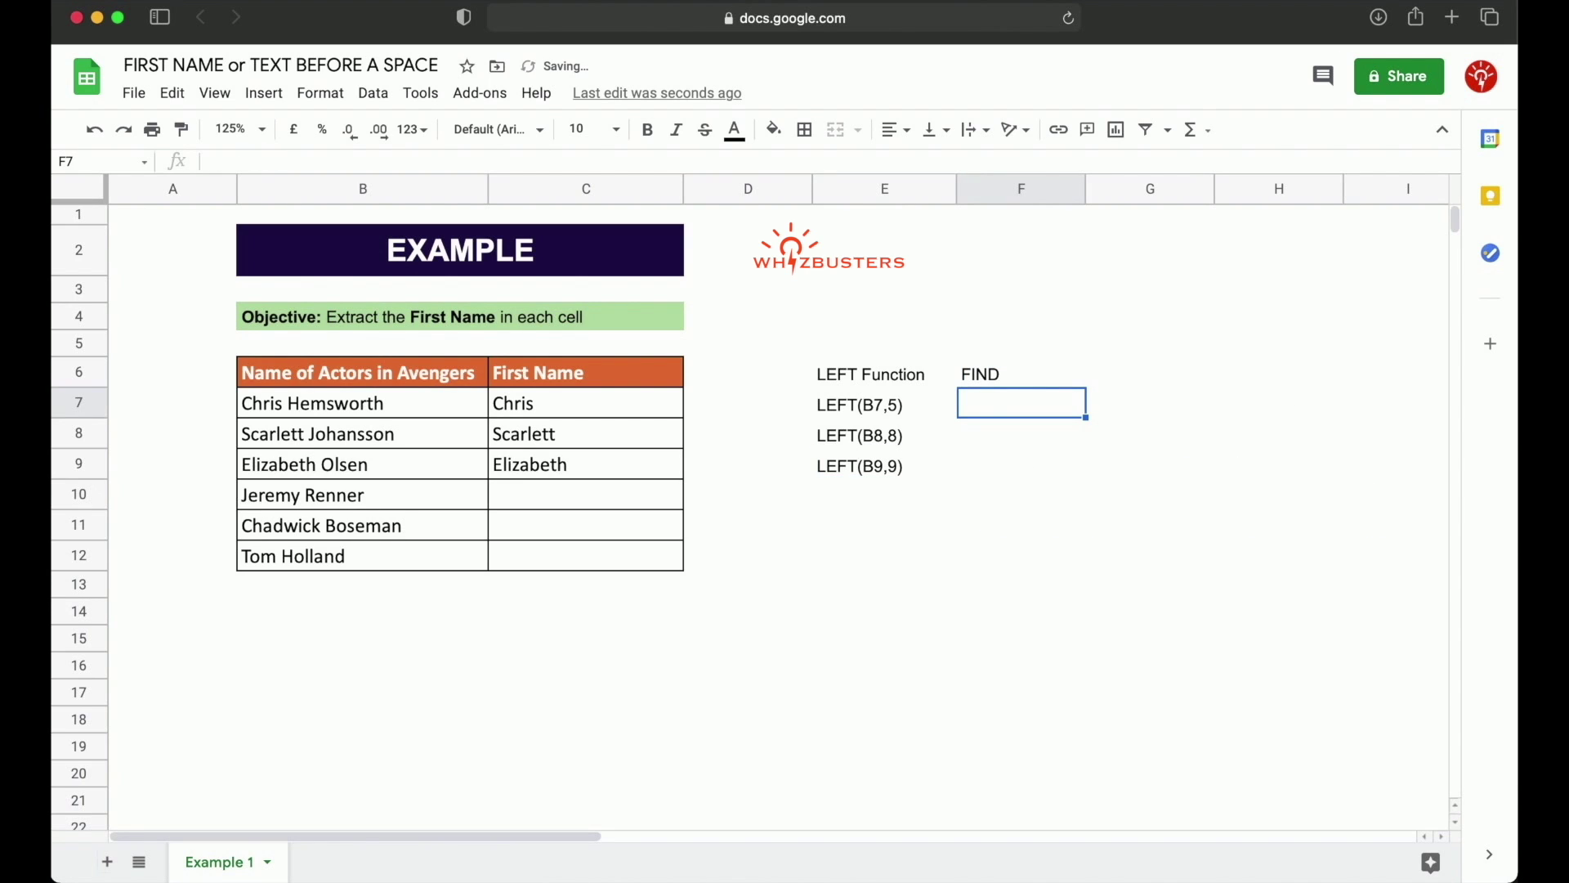
pyautogui.write('=f')
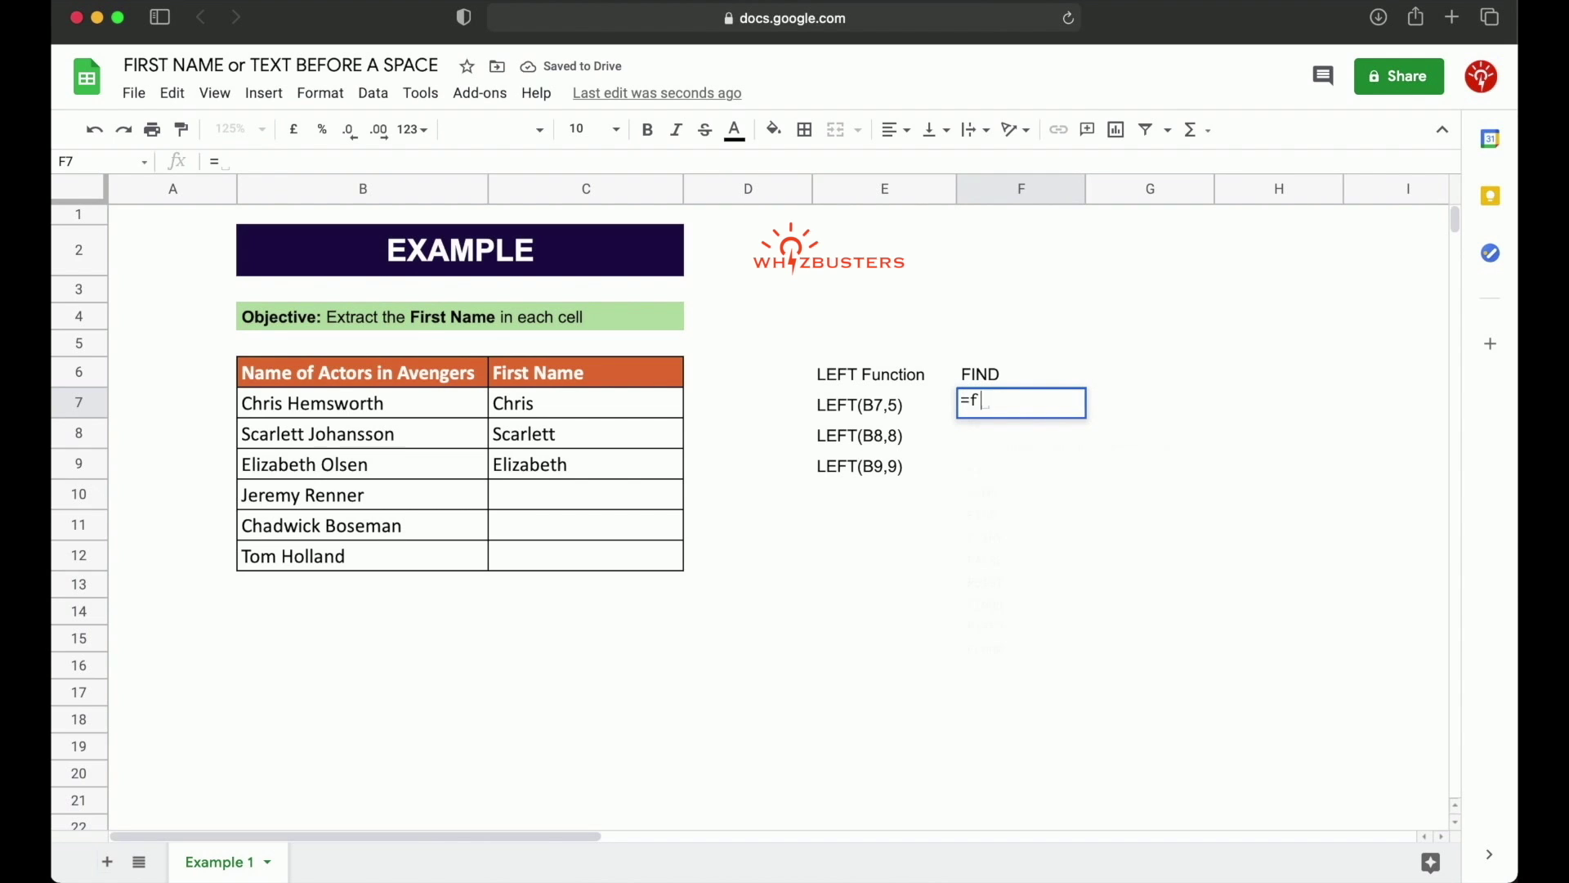
pyautogui.write('ind(')
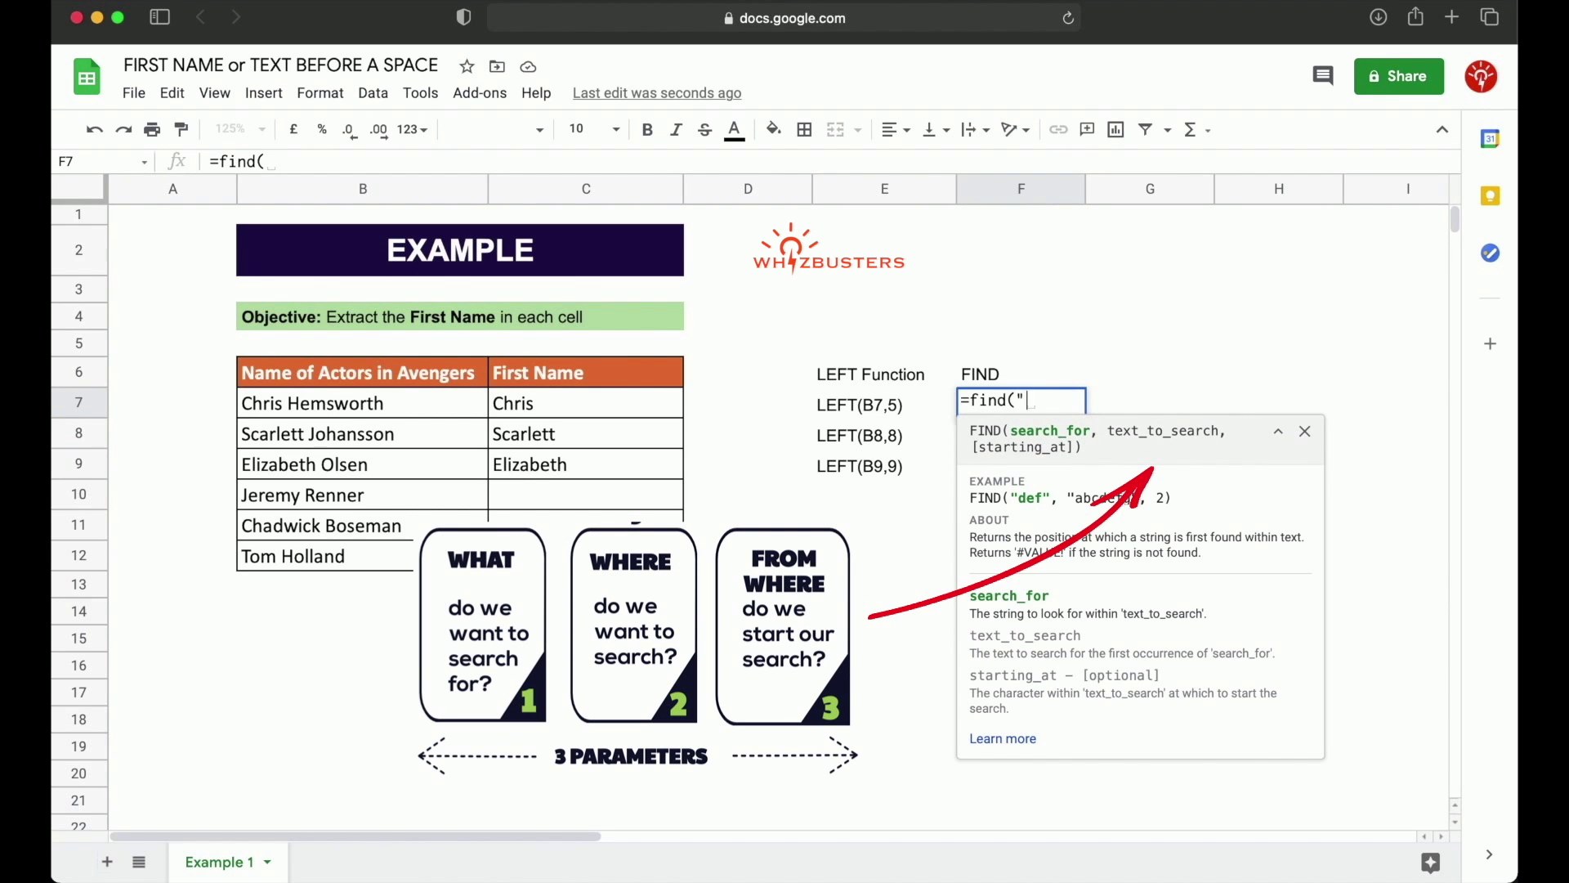
pyautogui.write('" ",')
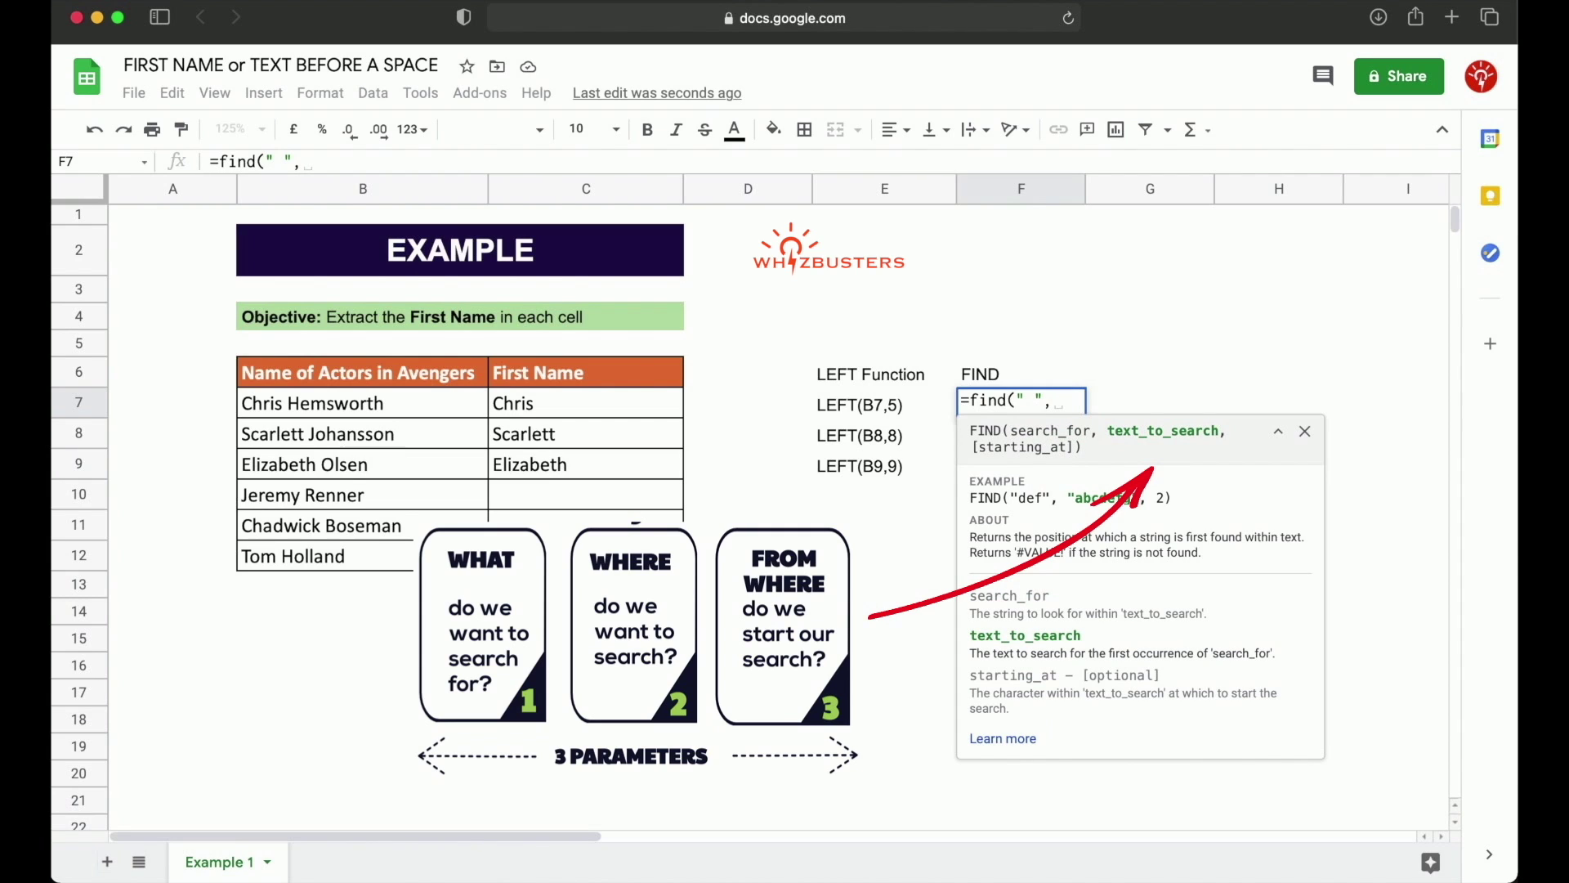
pyautogui.click(462, 409)
pyautogui.write(',')
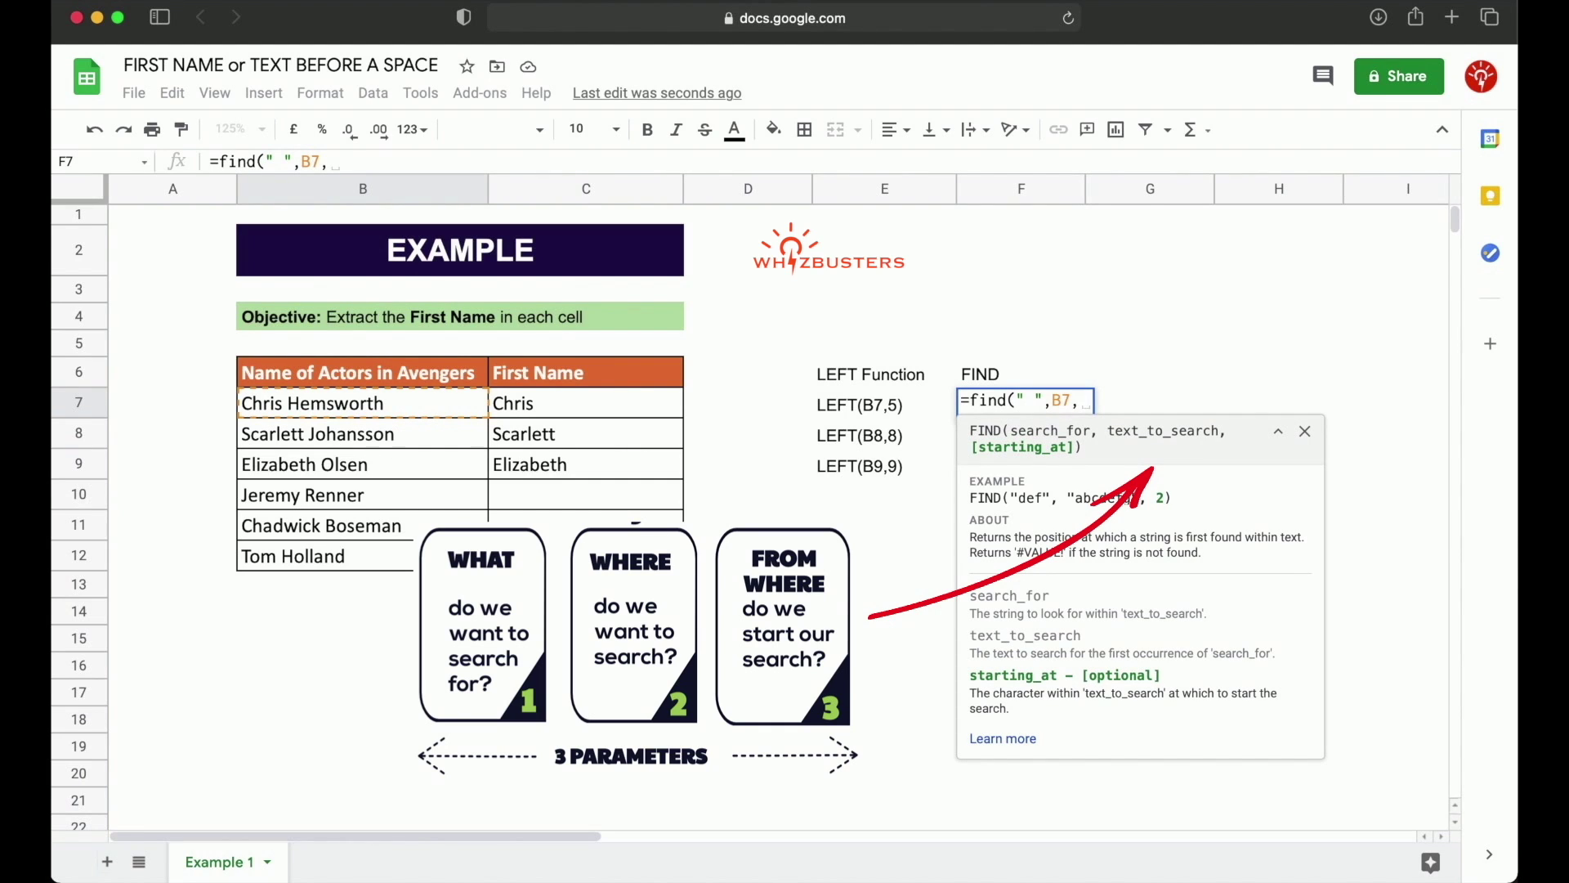
pyautogui.write('1')
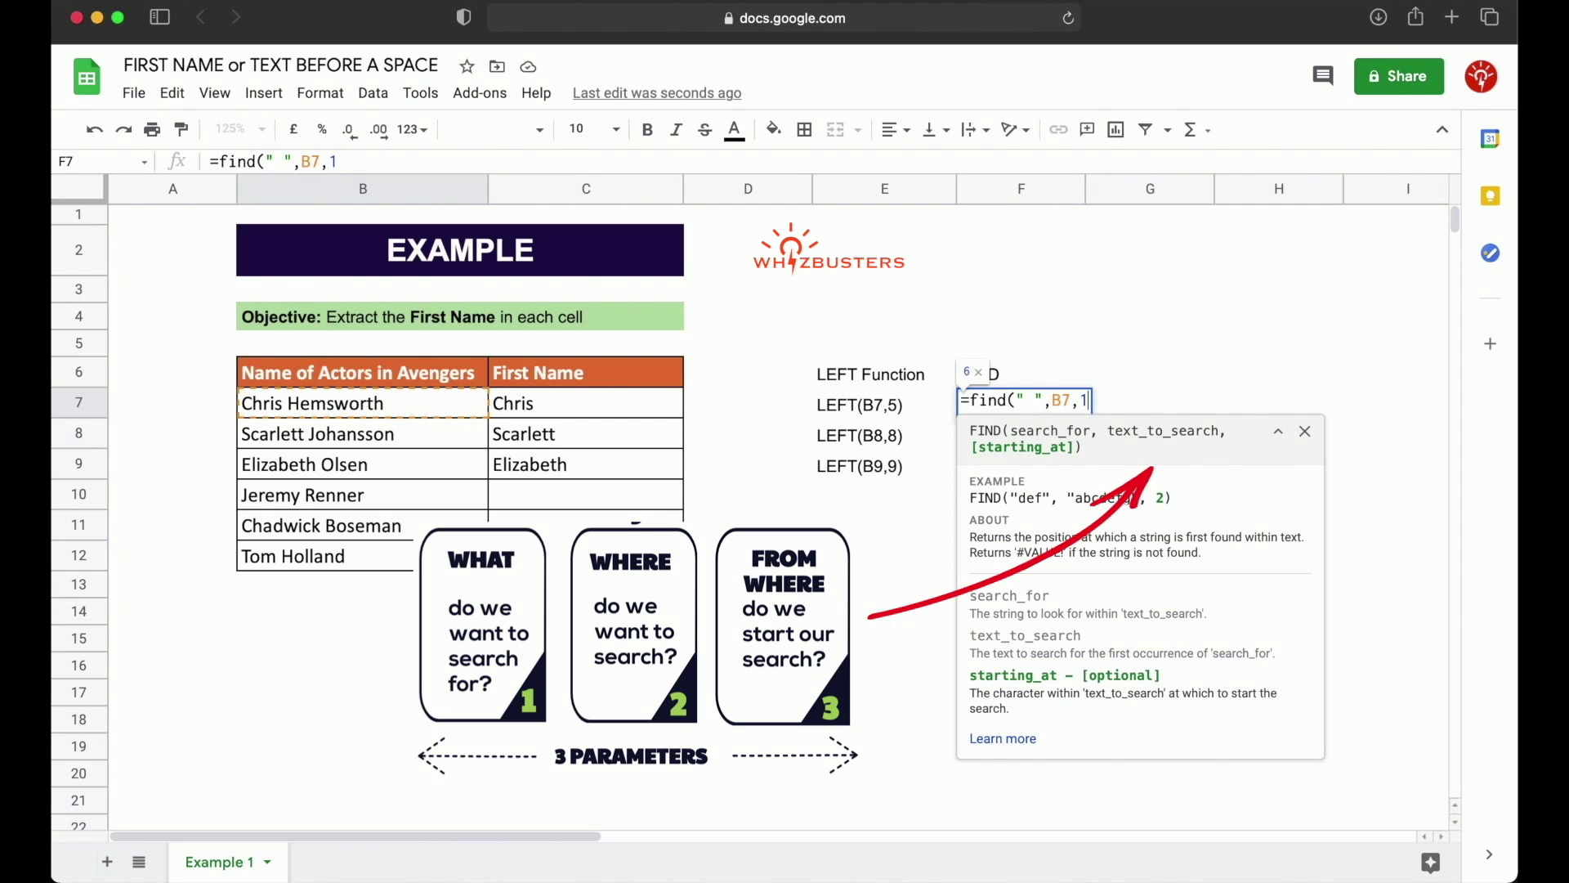
pyautogui.write(')')
pyautogui.press('Return')
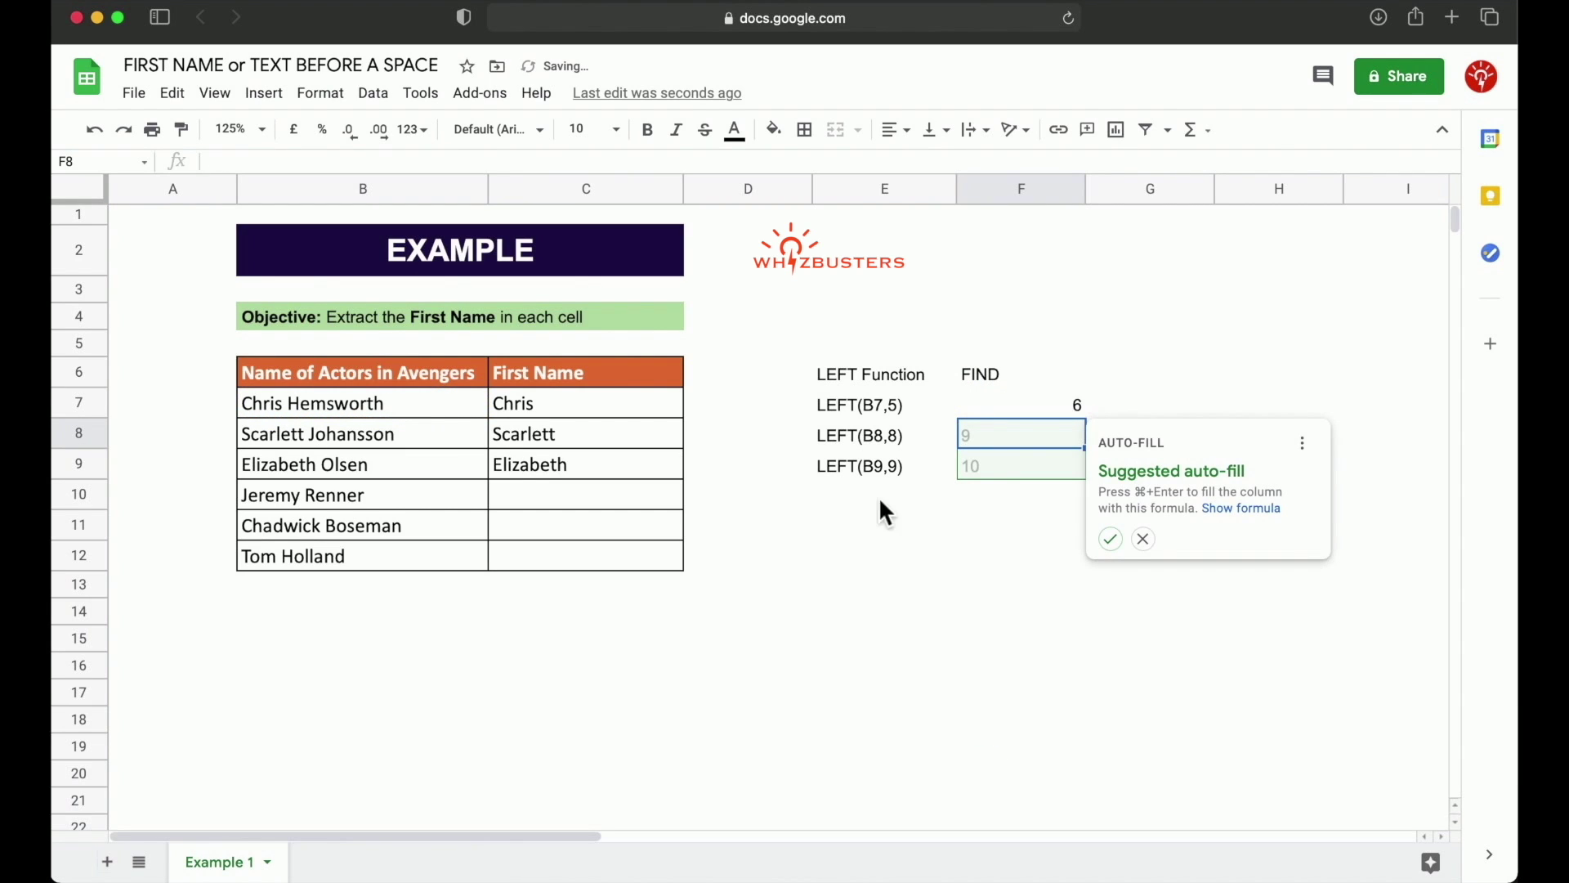
# Step: Accept the suggested auto-fill so F8 and F9 show 9 and 10
pyautogui.click(1109, 540)
pyautogui.click(1036, 402)
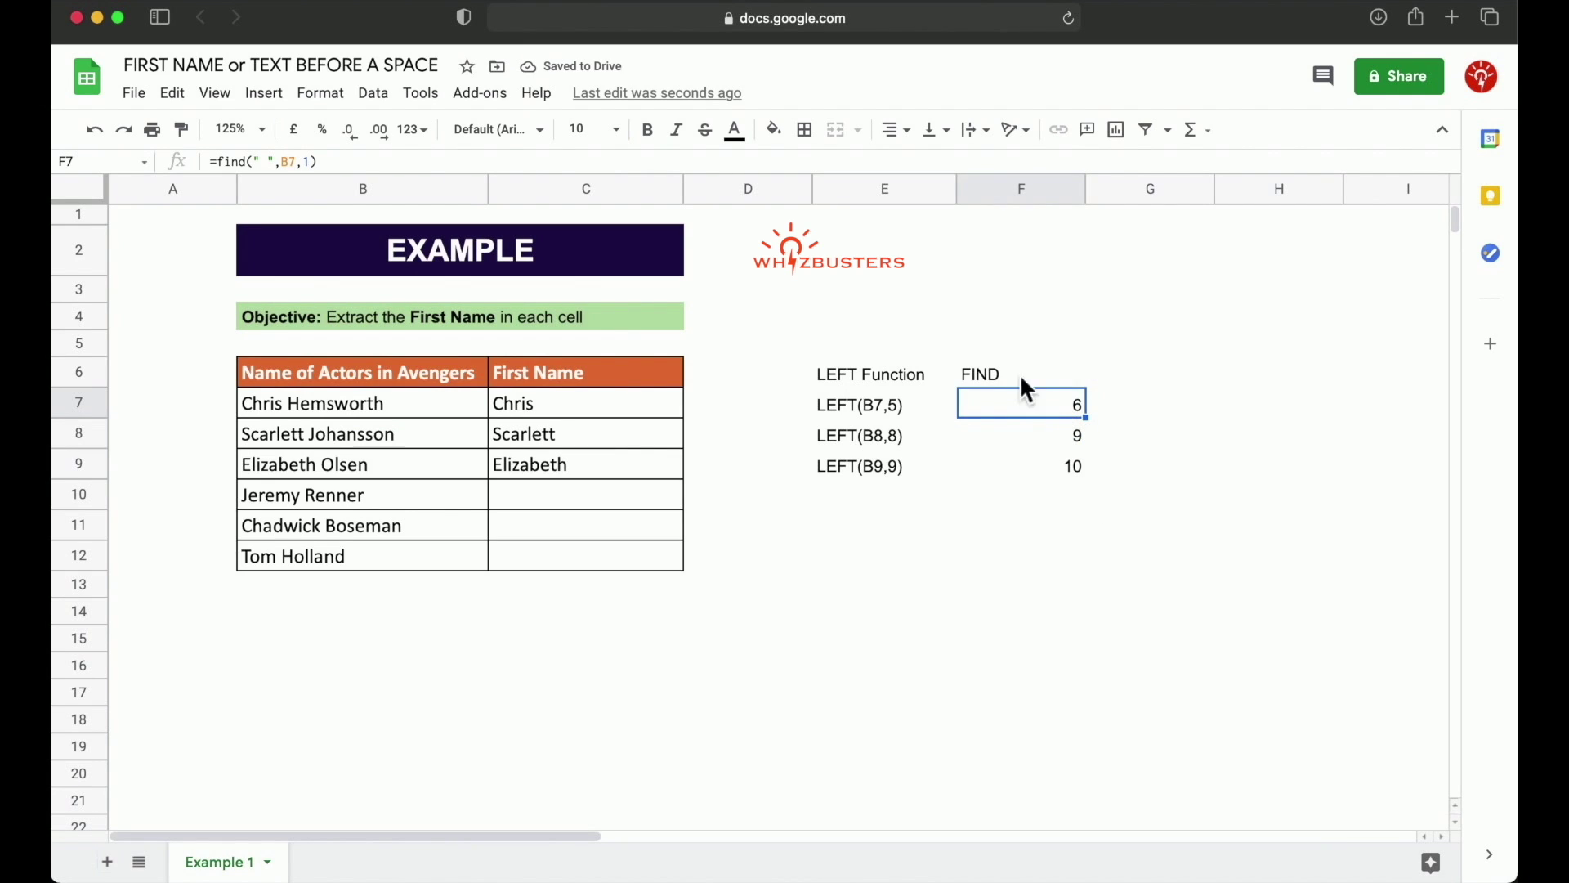
pyautogui.click(1020, 435)
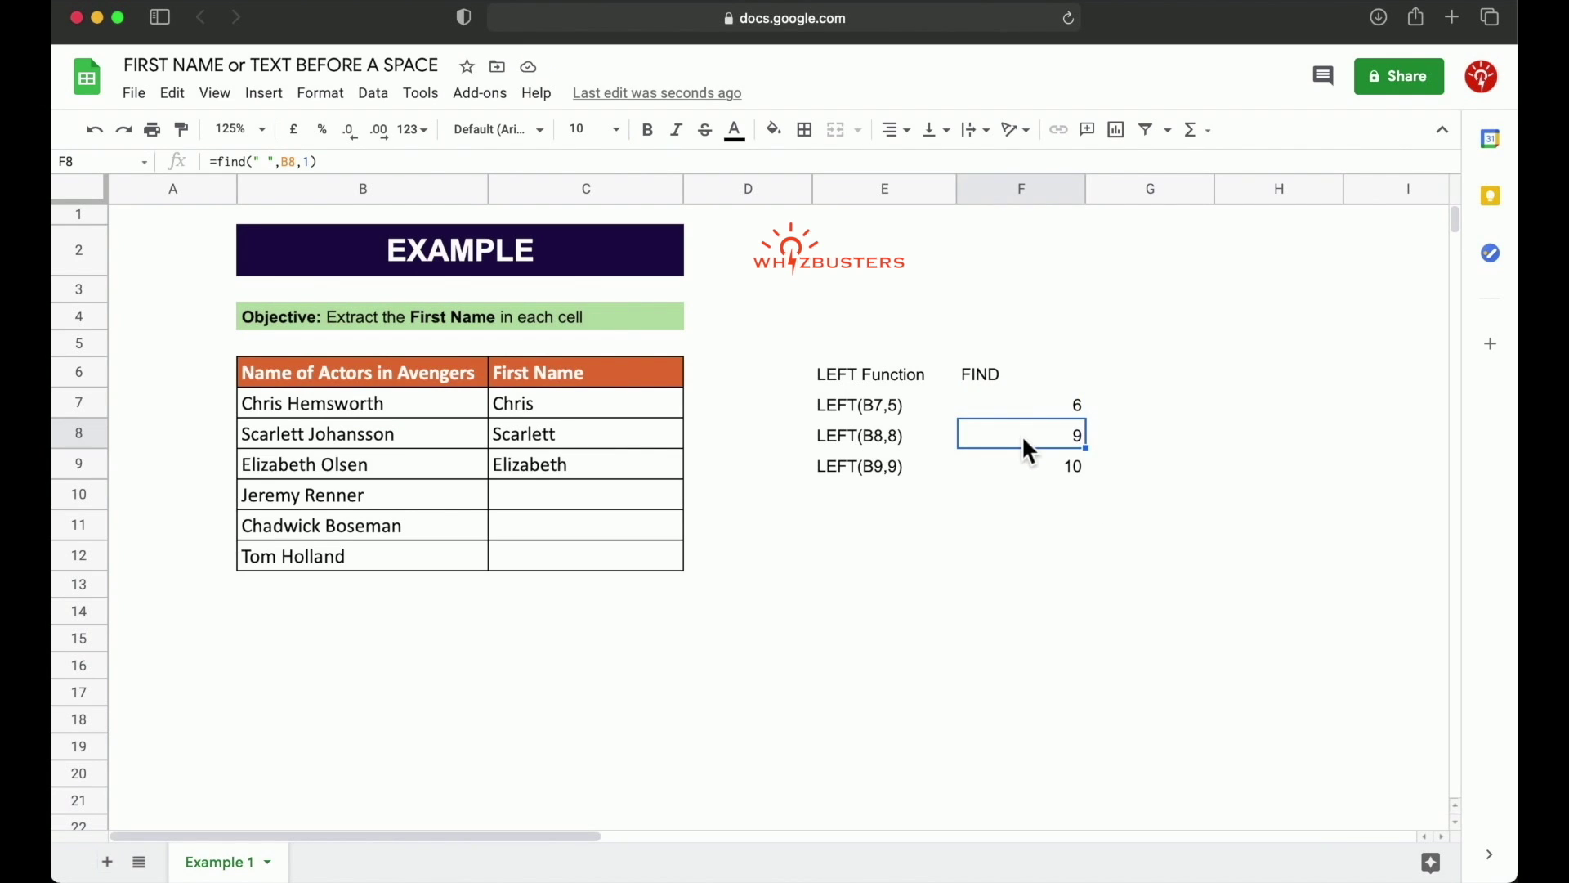
pyautogui.click(1024, 481)
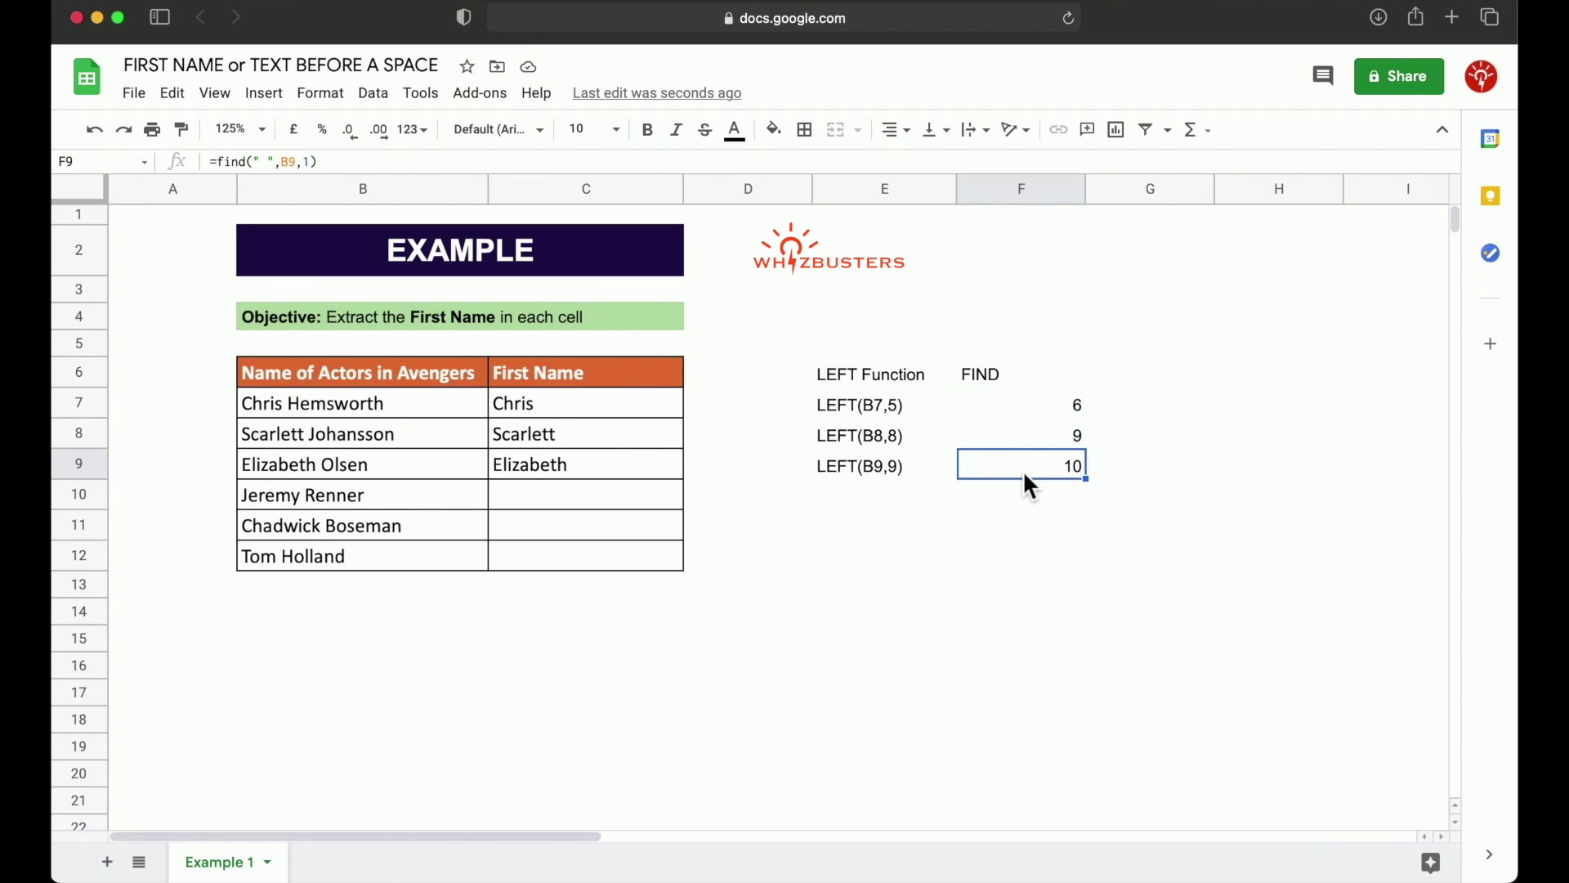
# Step: Compare the FIND positions in F7:F9 with the LEFT notes in E7:E9
pyautogui.click(1075, 410)
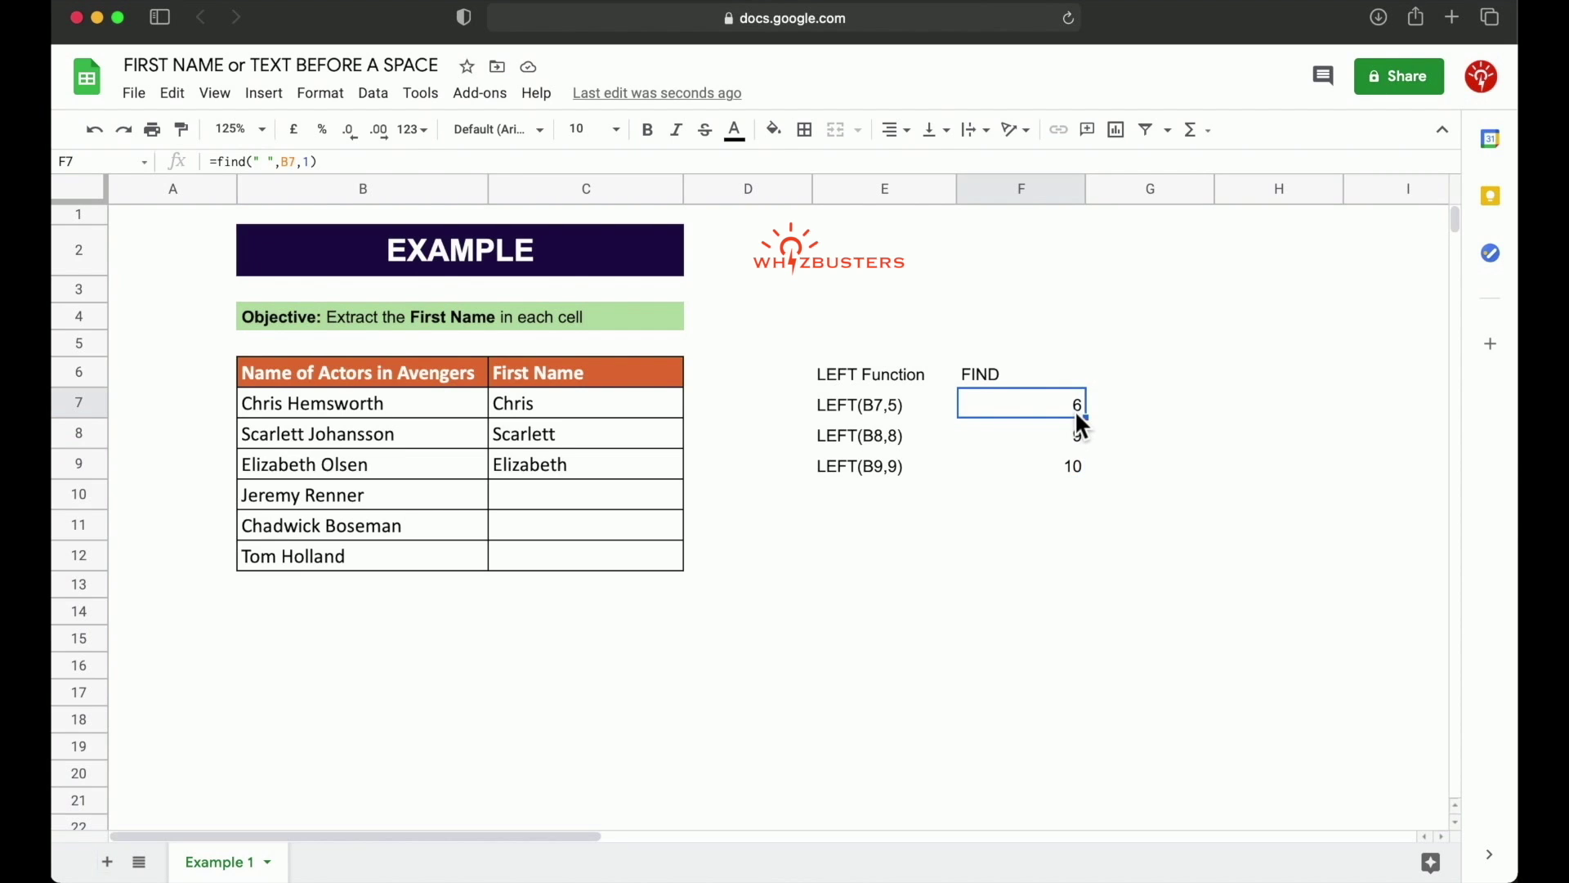
pyautogui.click(897, 411)
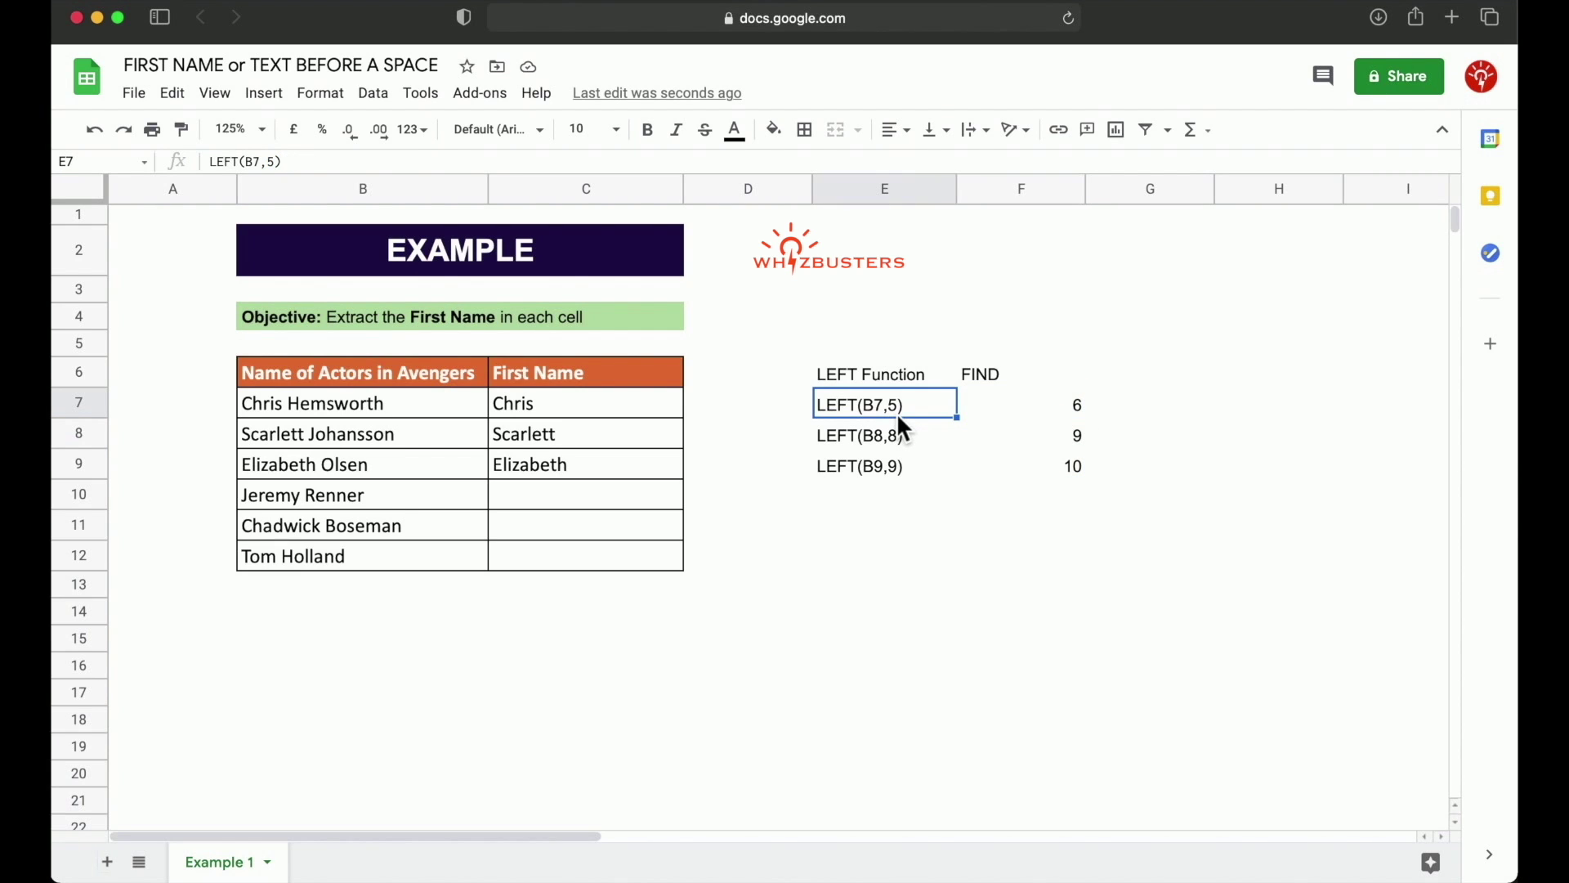
pyautogui.click(1062, 444)
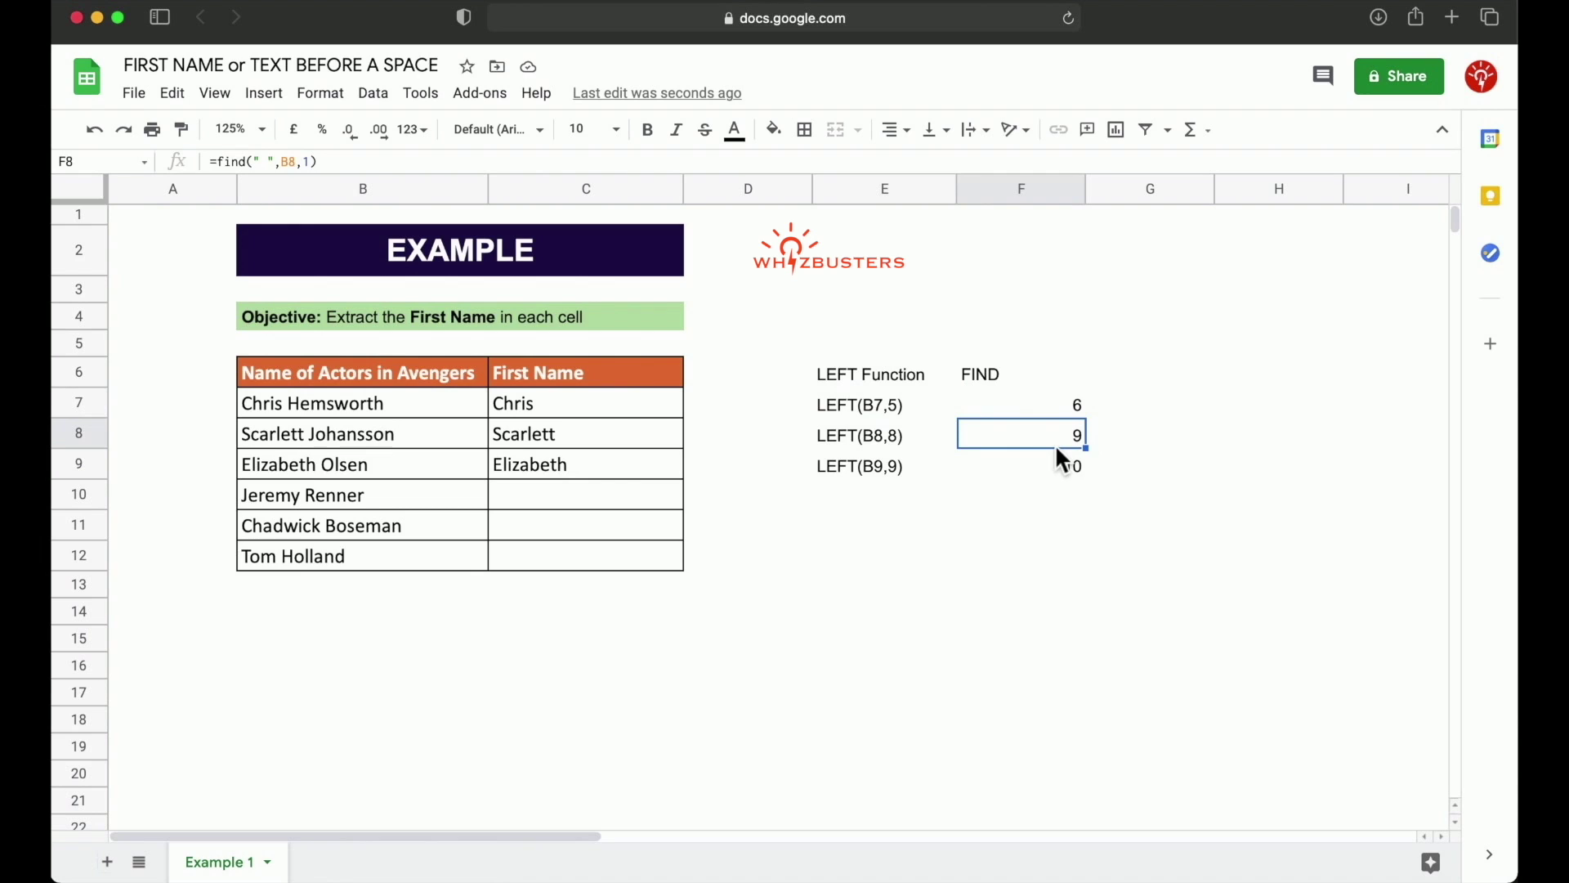
pyautogui.click(890, 433)
pyautogui.click(1053, 474)
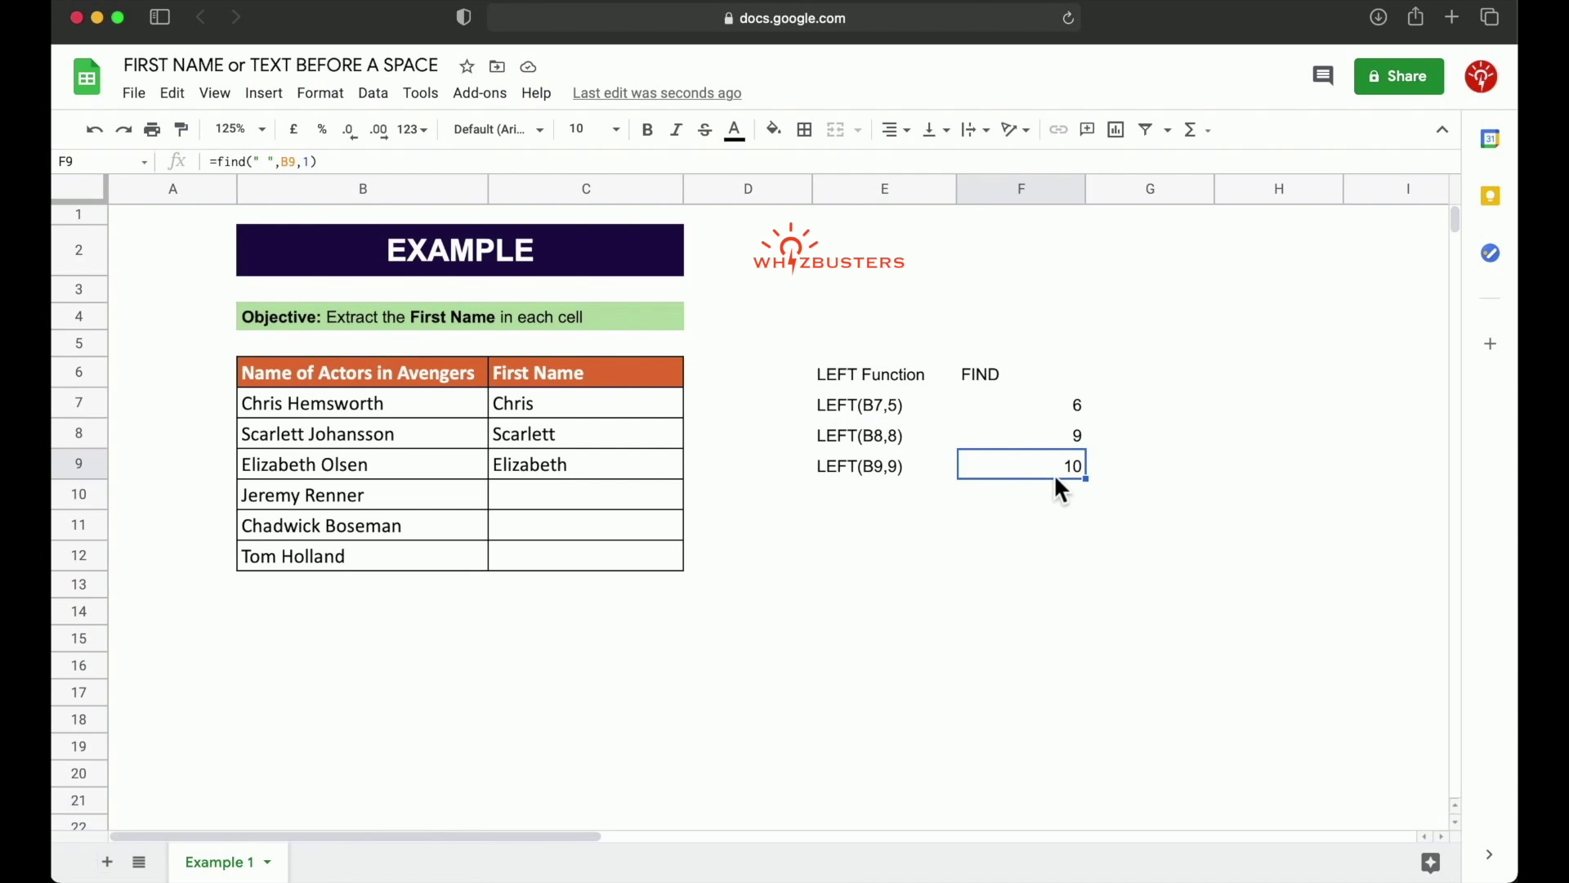
pyautogui.click(885, 478)
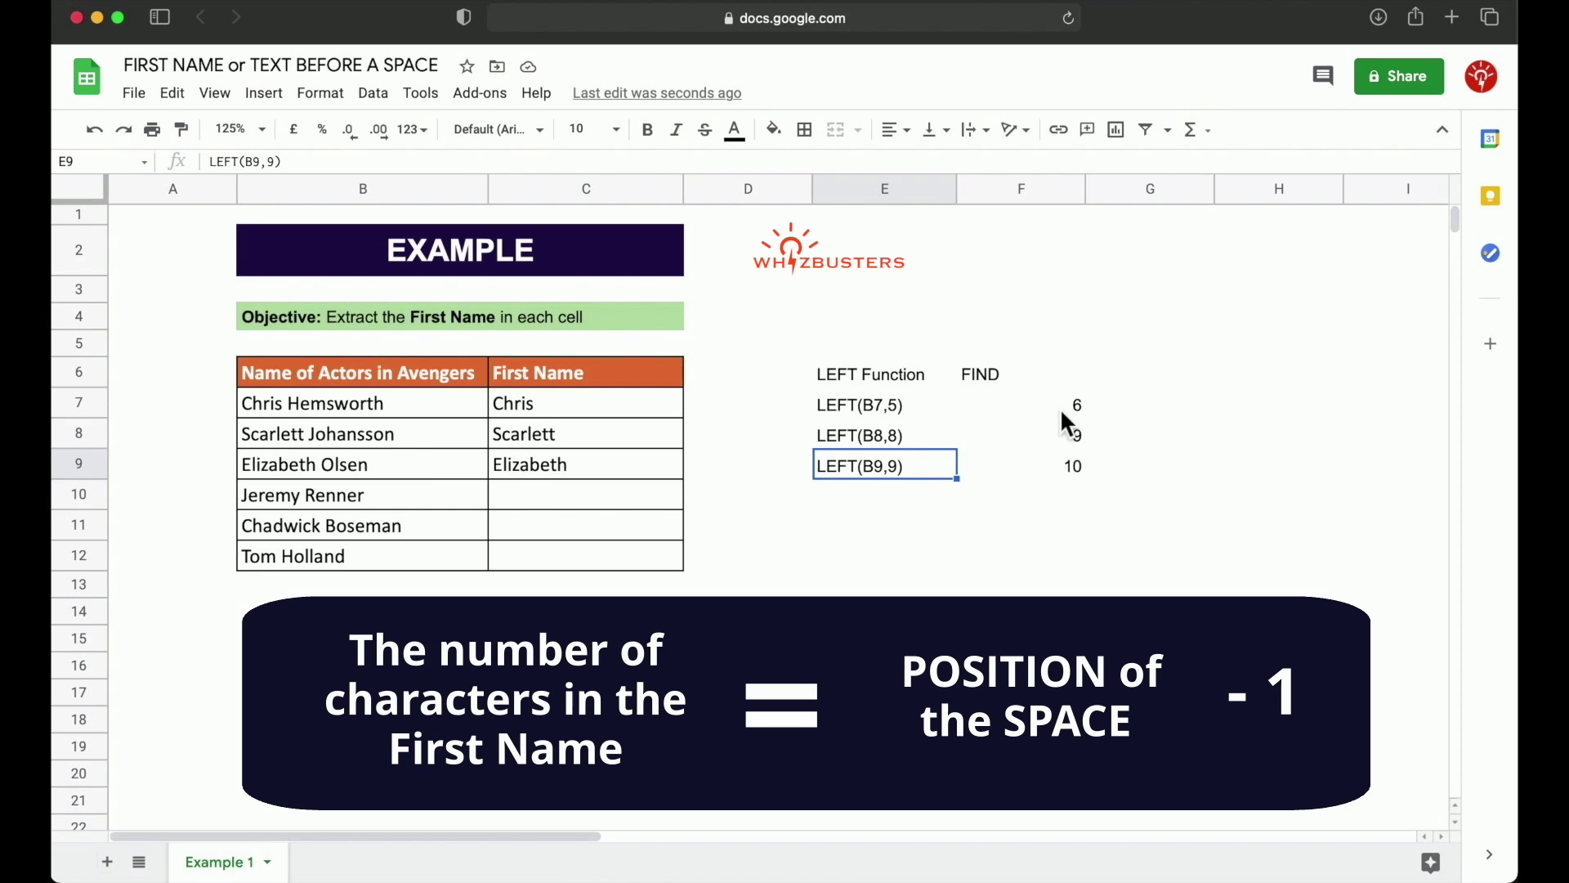
pyautogui.click(1163, 404)
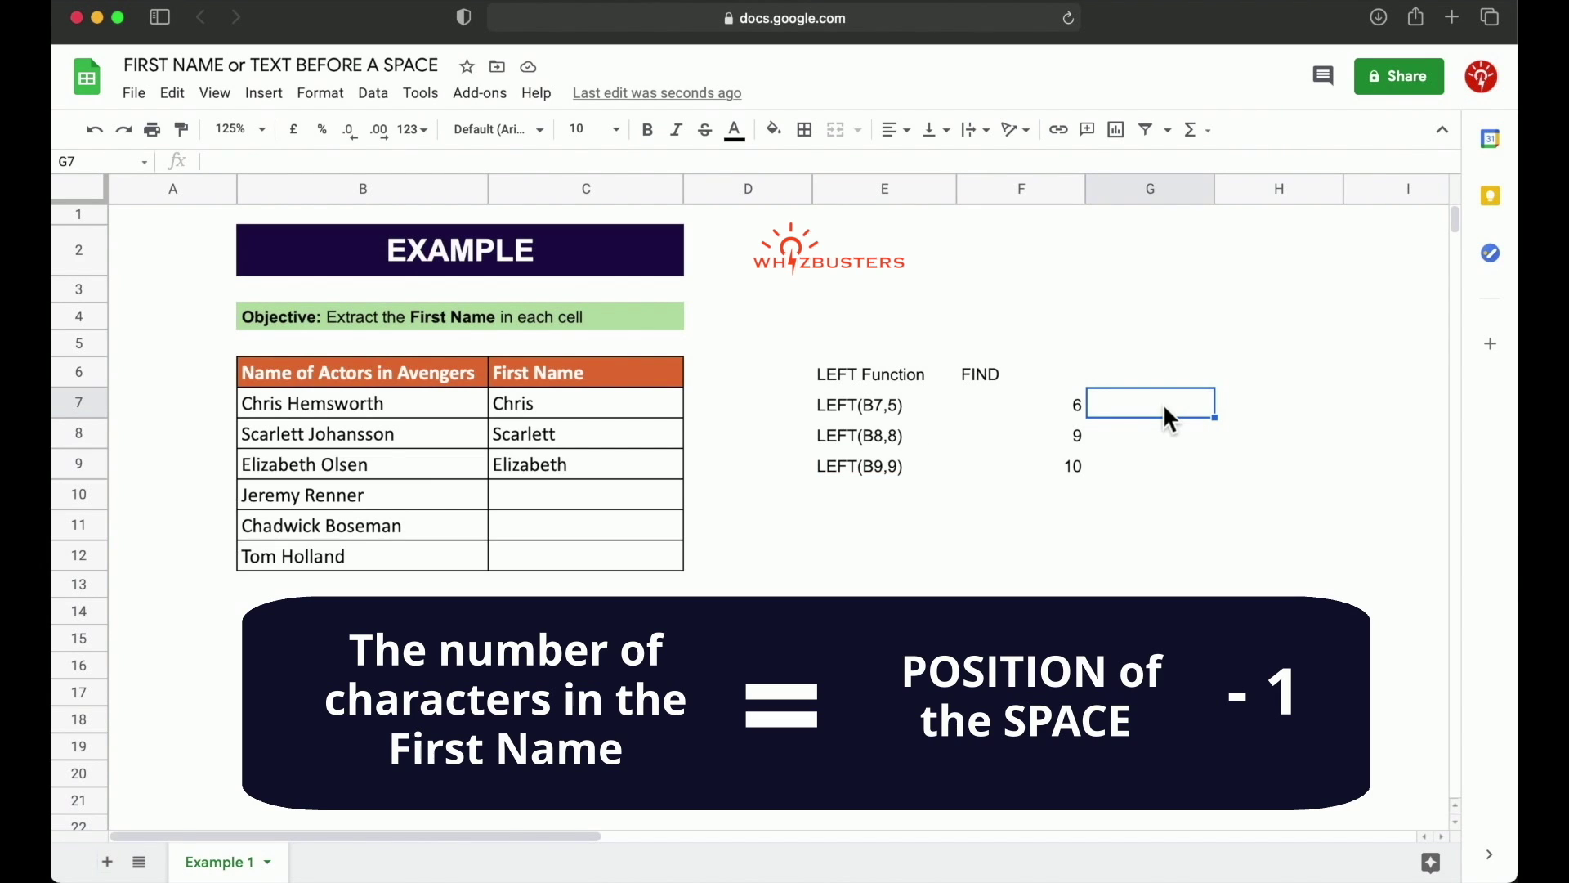
pyautogui.write('=find(')
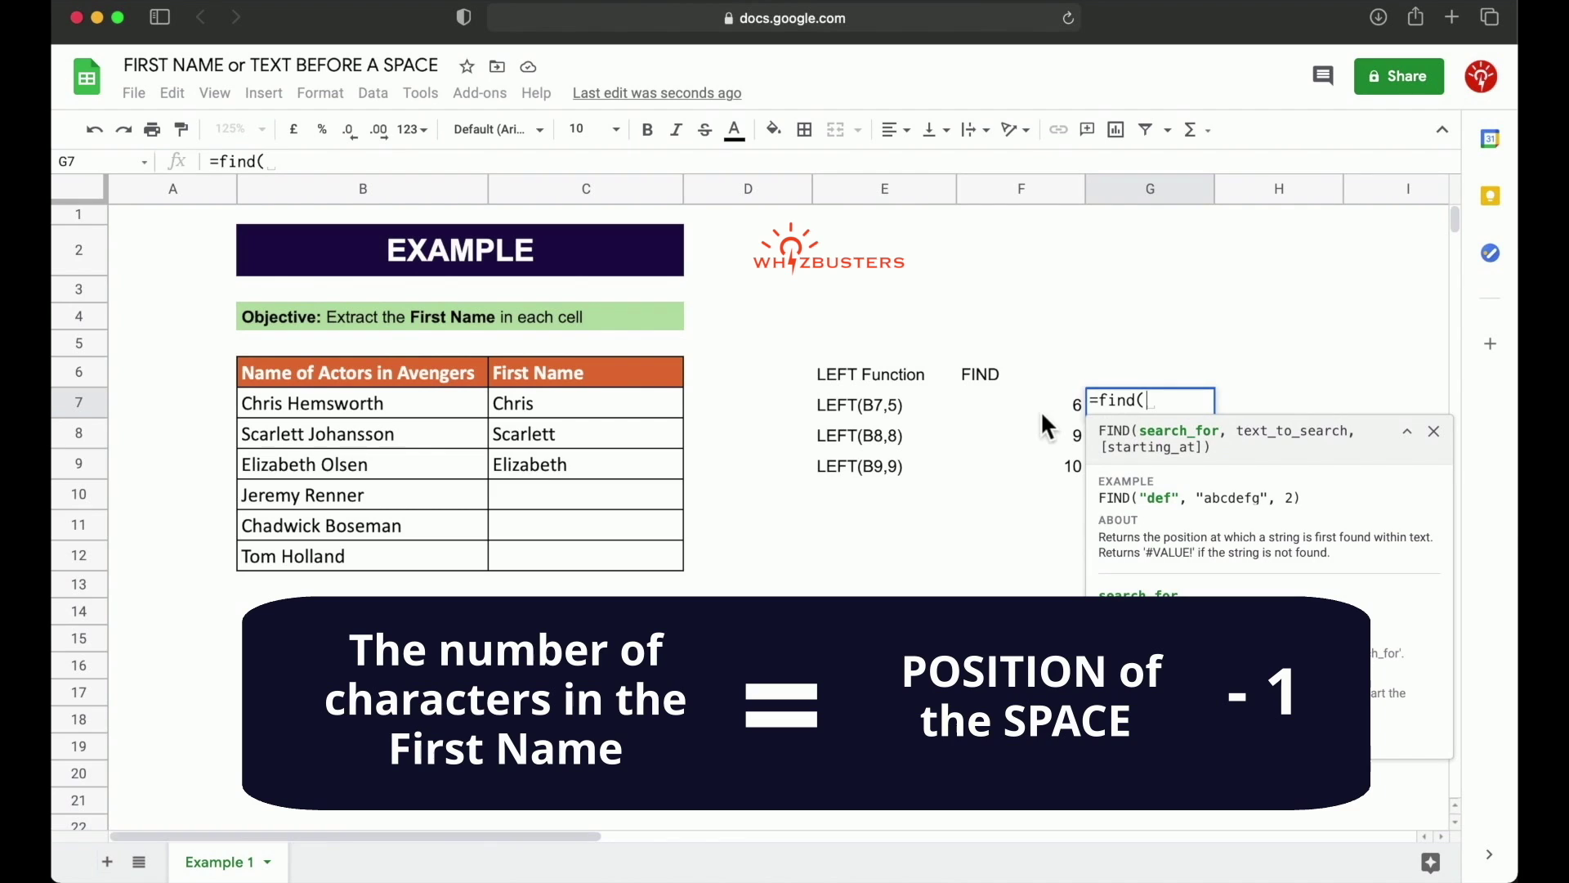
pyautogui.write('" ",')
# Step: Enter =FIND(" ",B7,1)-1 in G7 and auto-fill it to G8:G9
pyautogui.click(396, 411)
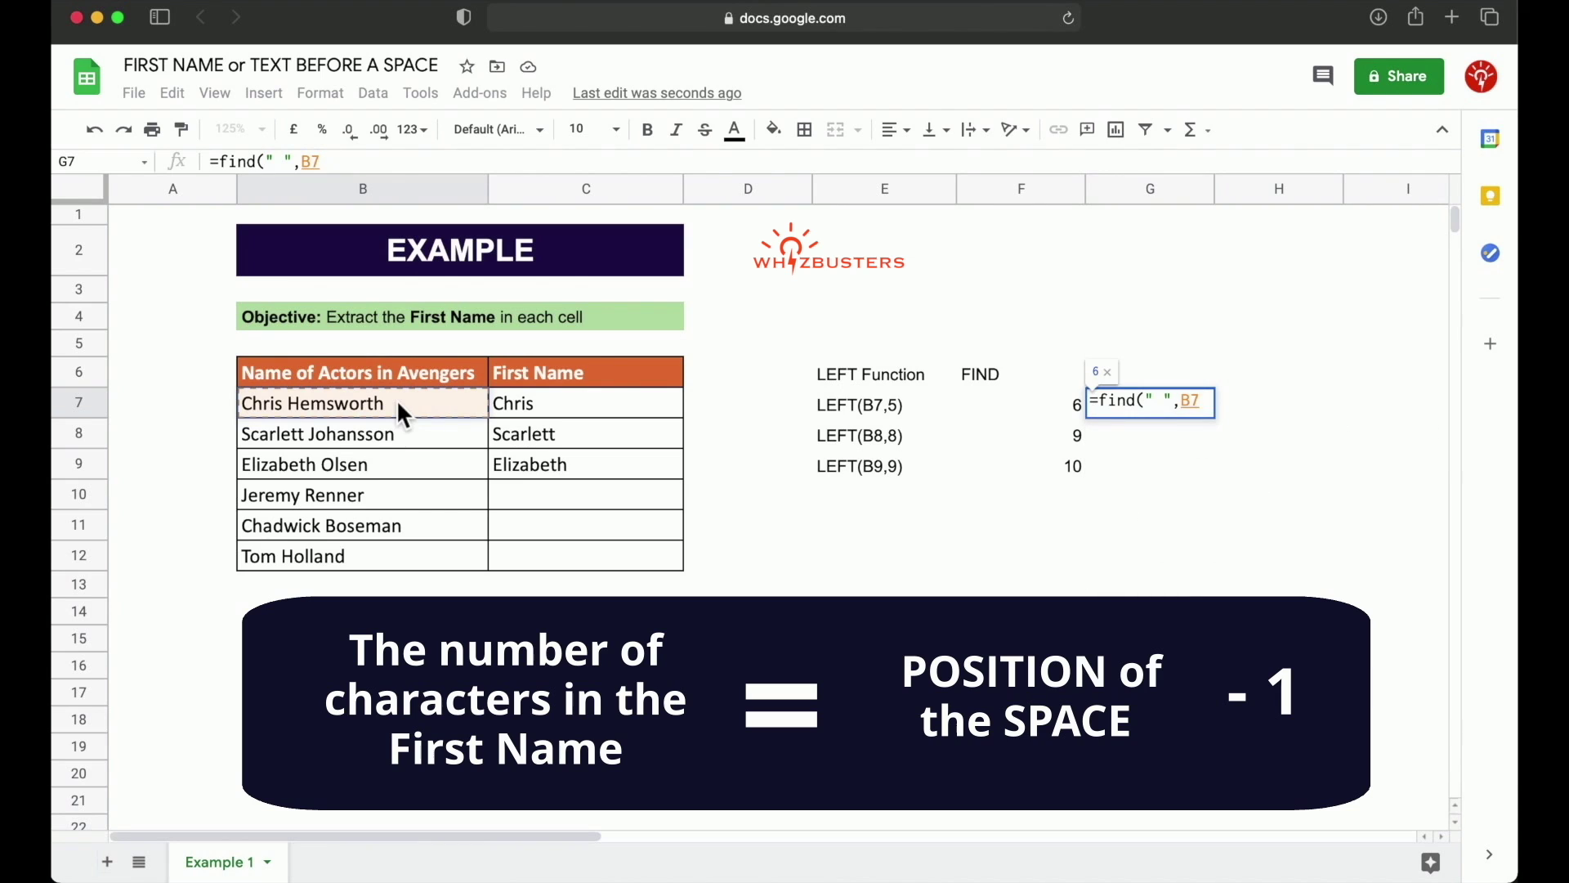
pyautogui.write(',1)-1')
pyautogui.press('Return')
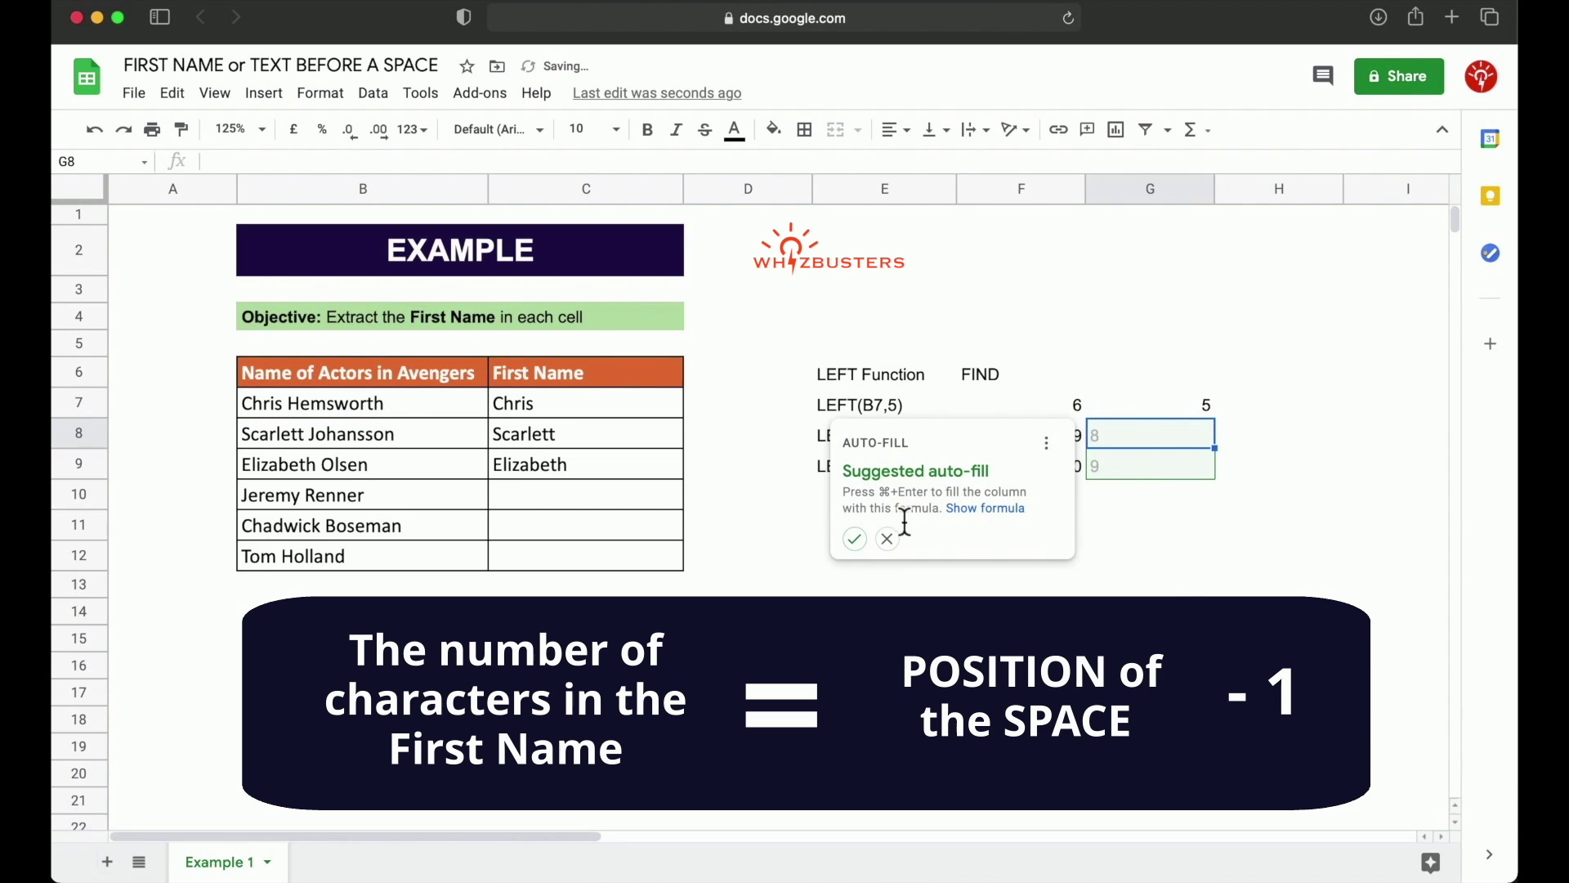
pyautogui.click(855, 539)
# Step: Check that G7:G9 show 5, 8 and 9, matching the LEFT notes in E7:E9
pyautogui.press('Up')
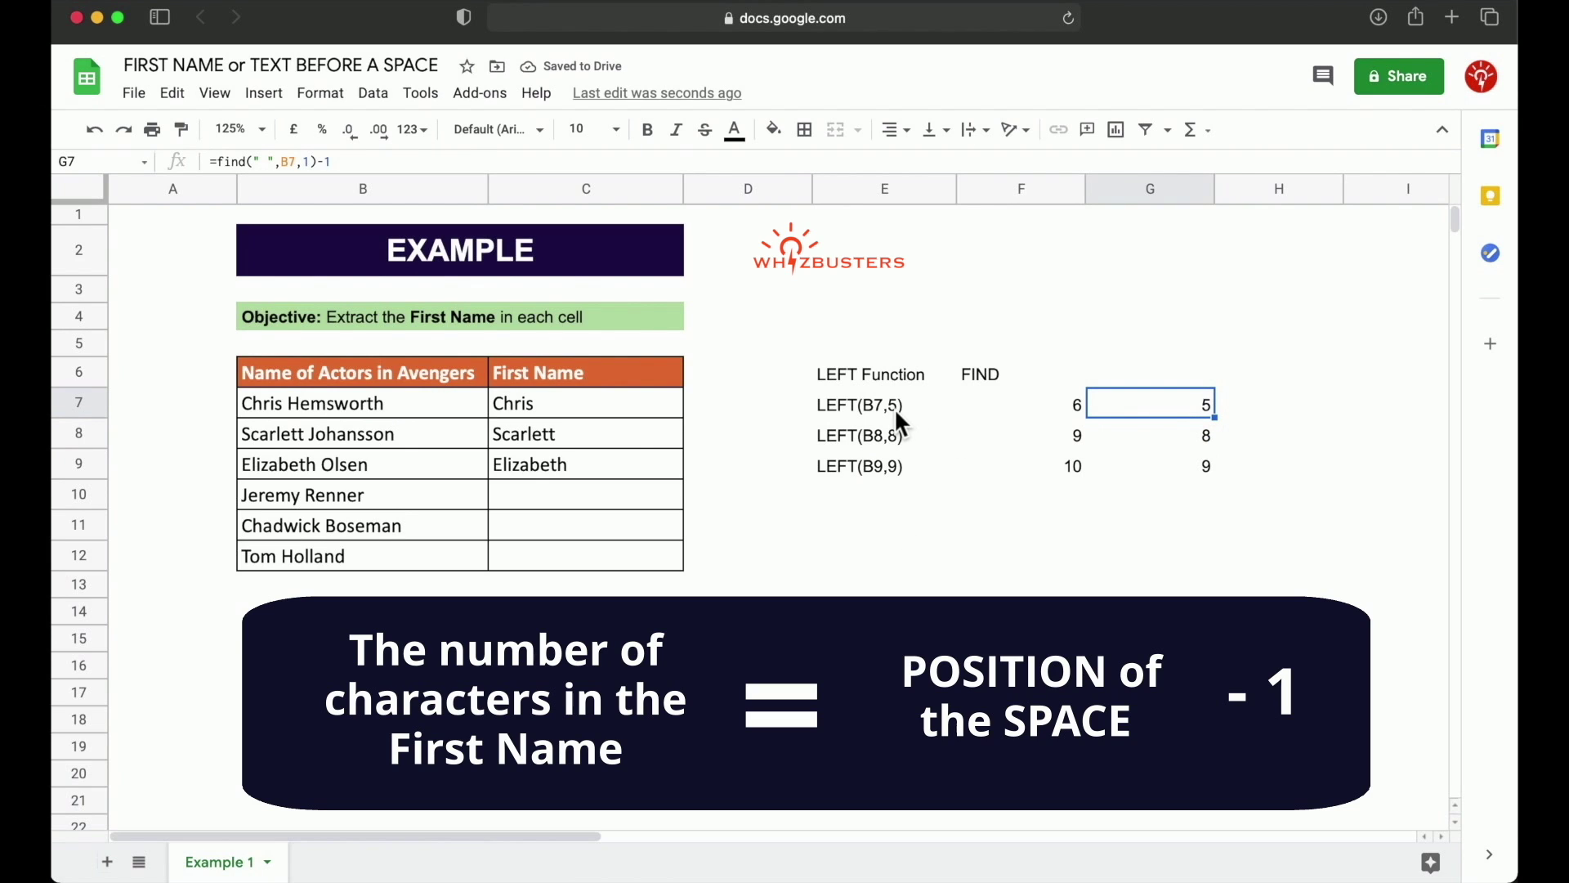
pyautogui.click(1178, 442)
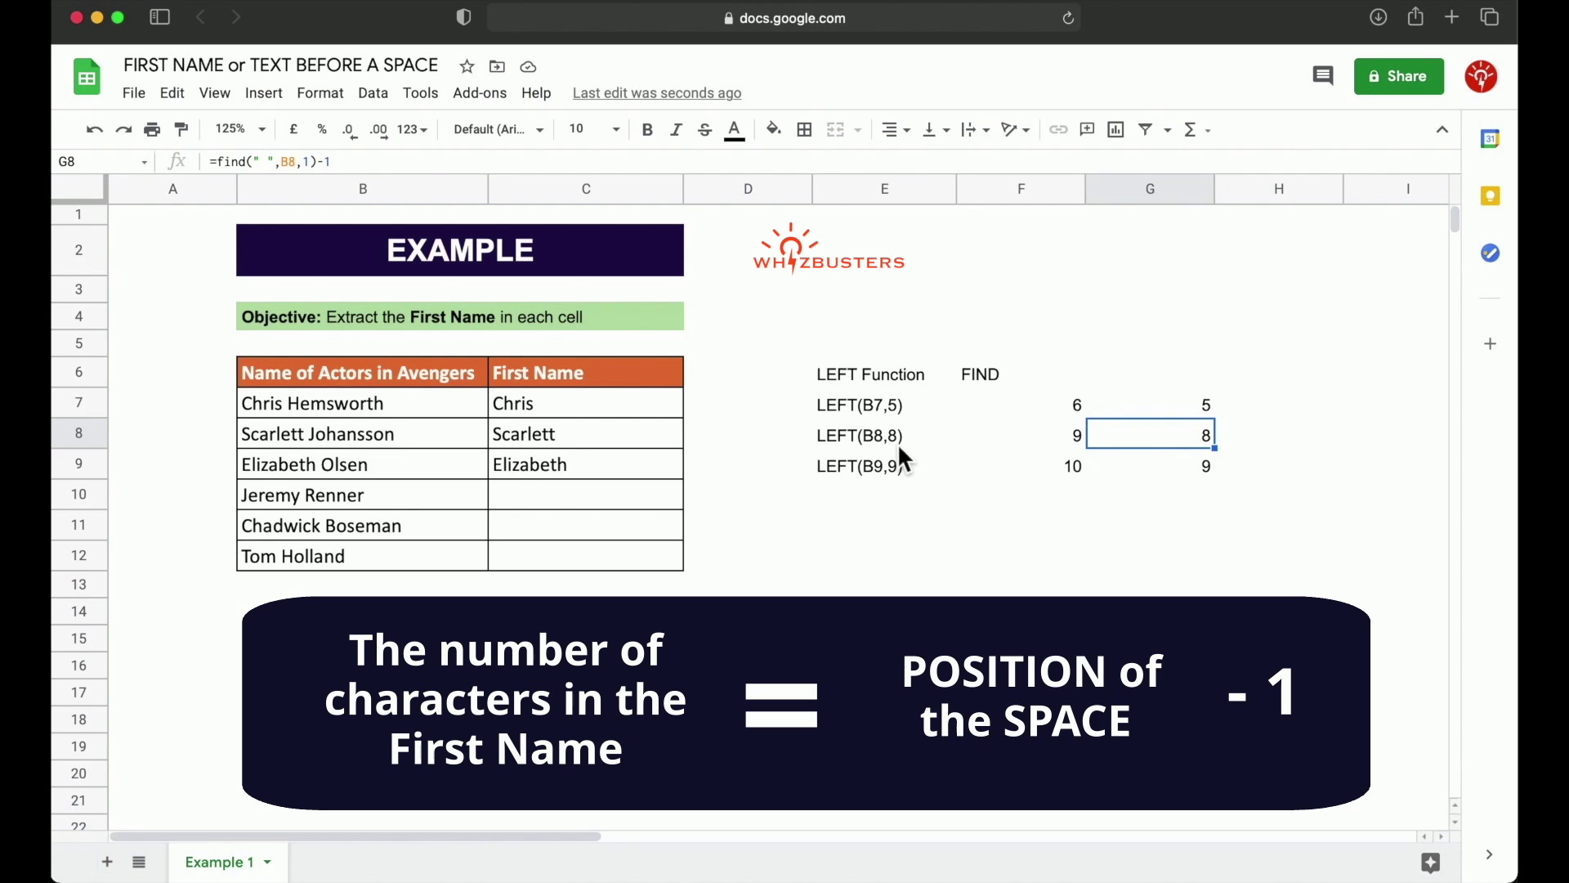
pyautogui.click(1183, 472)
pyautogui.click(904, 489)
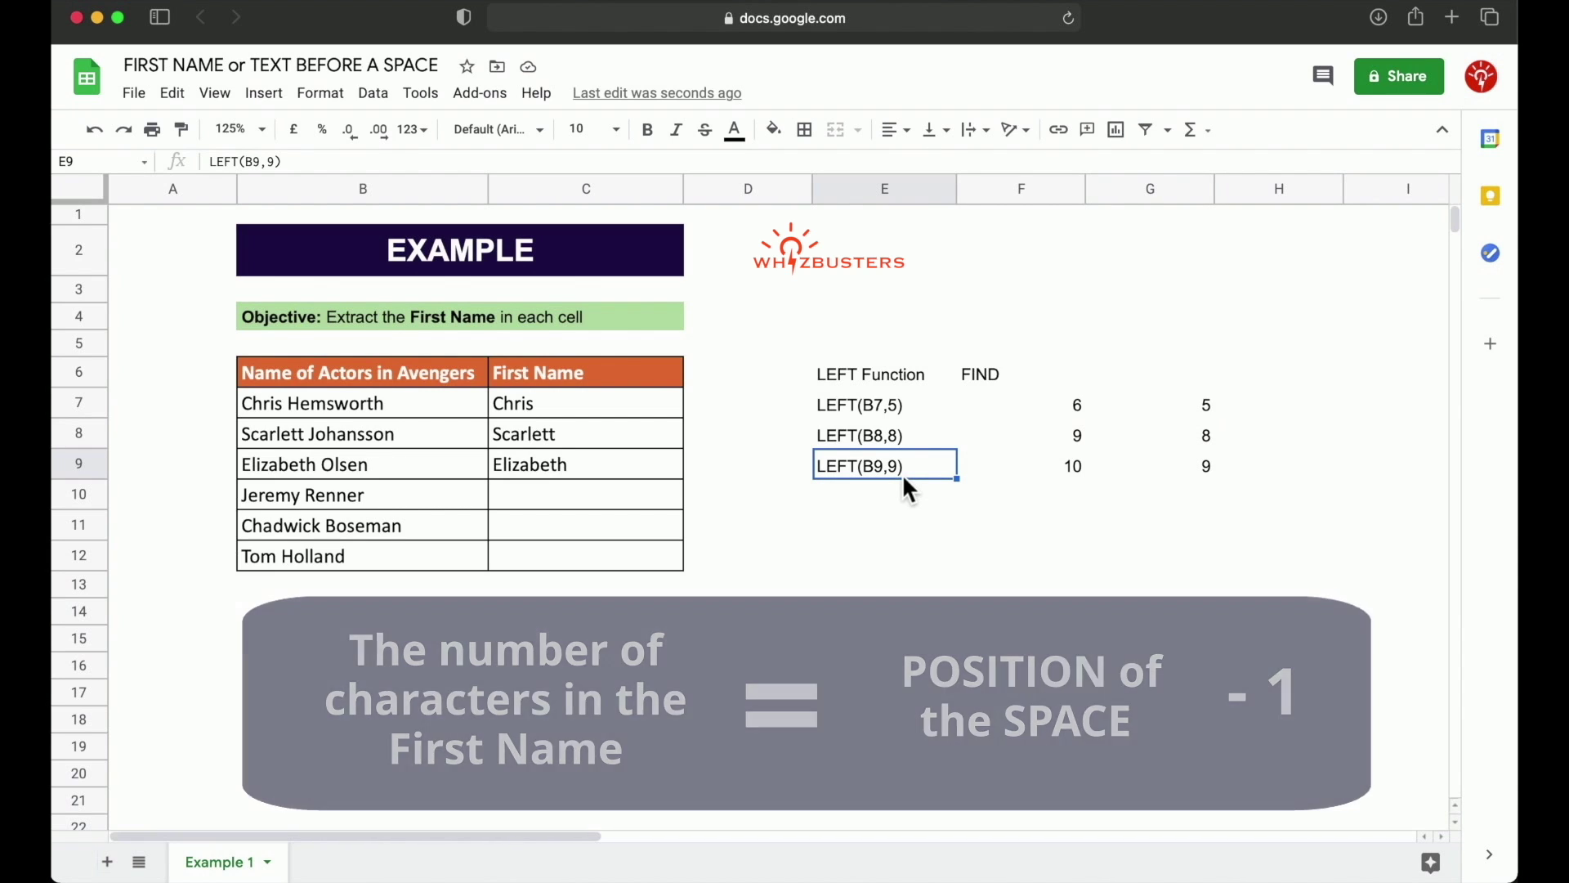
pyautogui.click(895, 412)
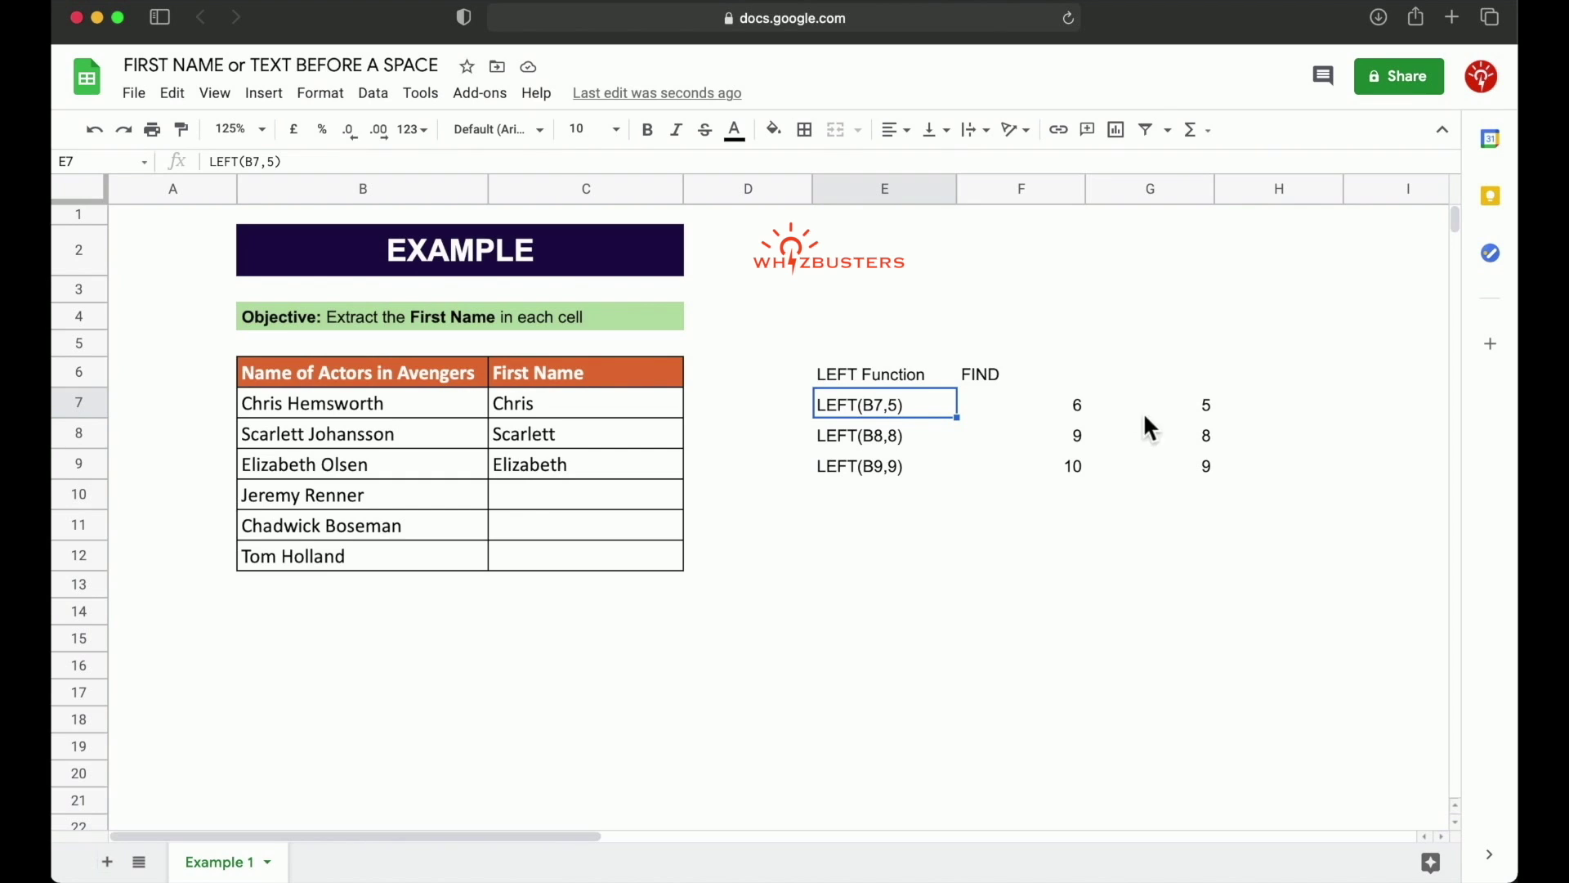
# Step: Copy the expression find(" ",B7,1)-1 from G7's formula
pyautogui.click(1204, 415)
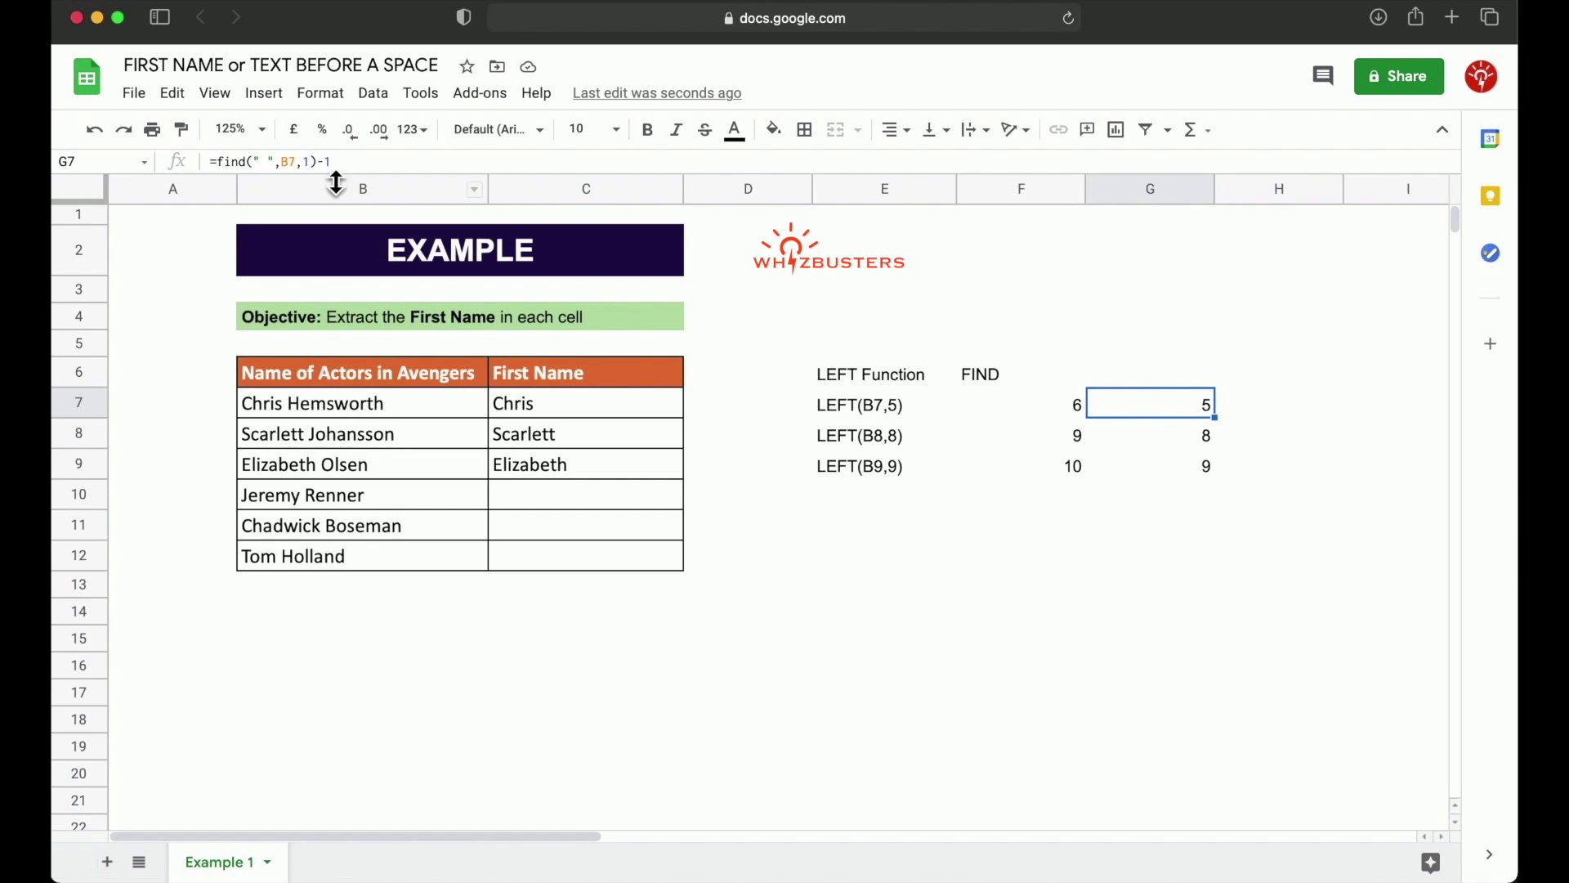
pyautogui.moveTo(334, 163); pyautogui.dragTo(223, 173)
pyautogui.rightClick(221, 174)
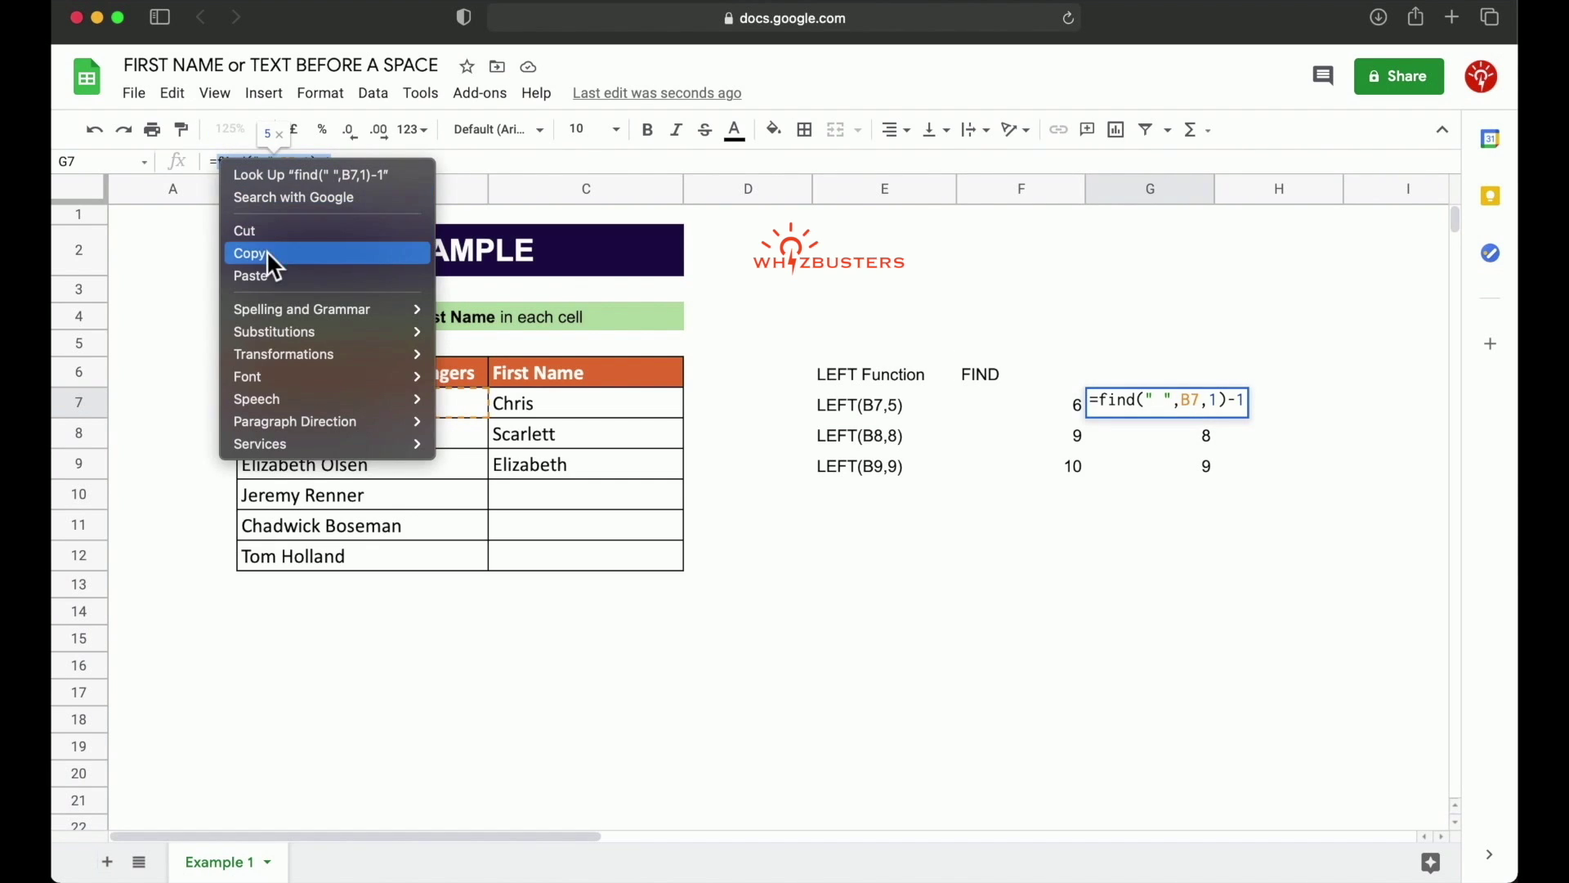
pyautogui.click(266, 250)
pyautogui.press('Return')
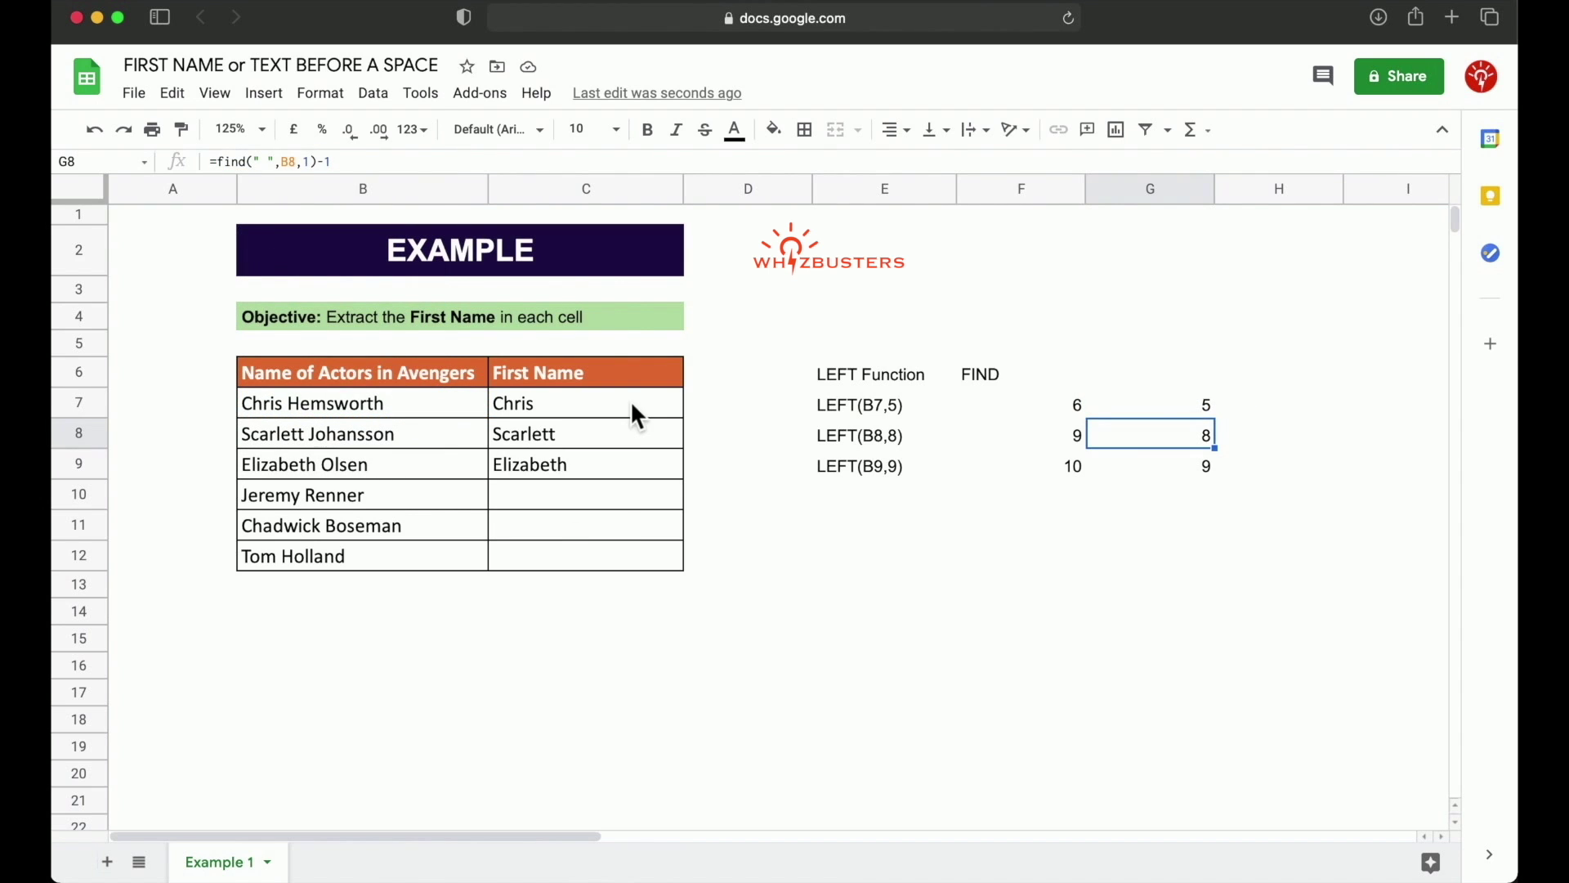
# Step: Replace the fixed 5 in C7 with the FIND expression, making =LEFT(B7,FIND(" ",B7,1)-1)
pyautogui.click(631, 403)
pyautogui.click(286, 172)
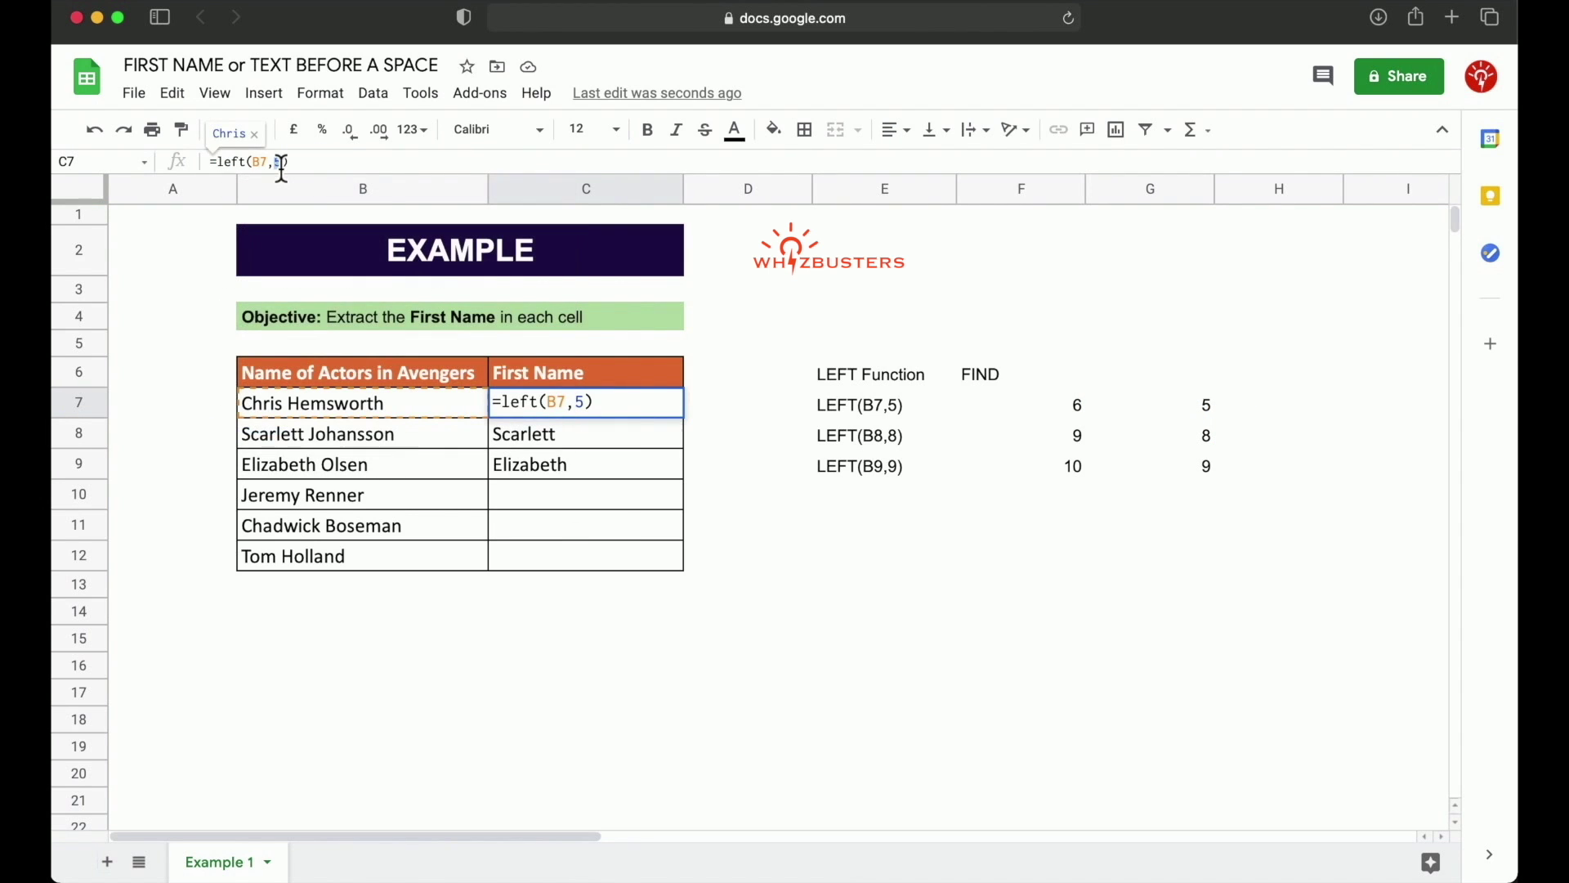
pyautogui.doubleClick(280, 169)
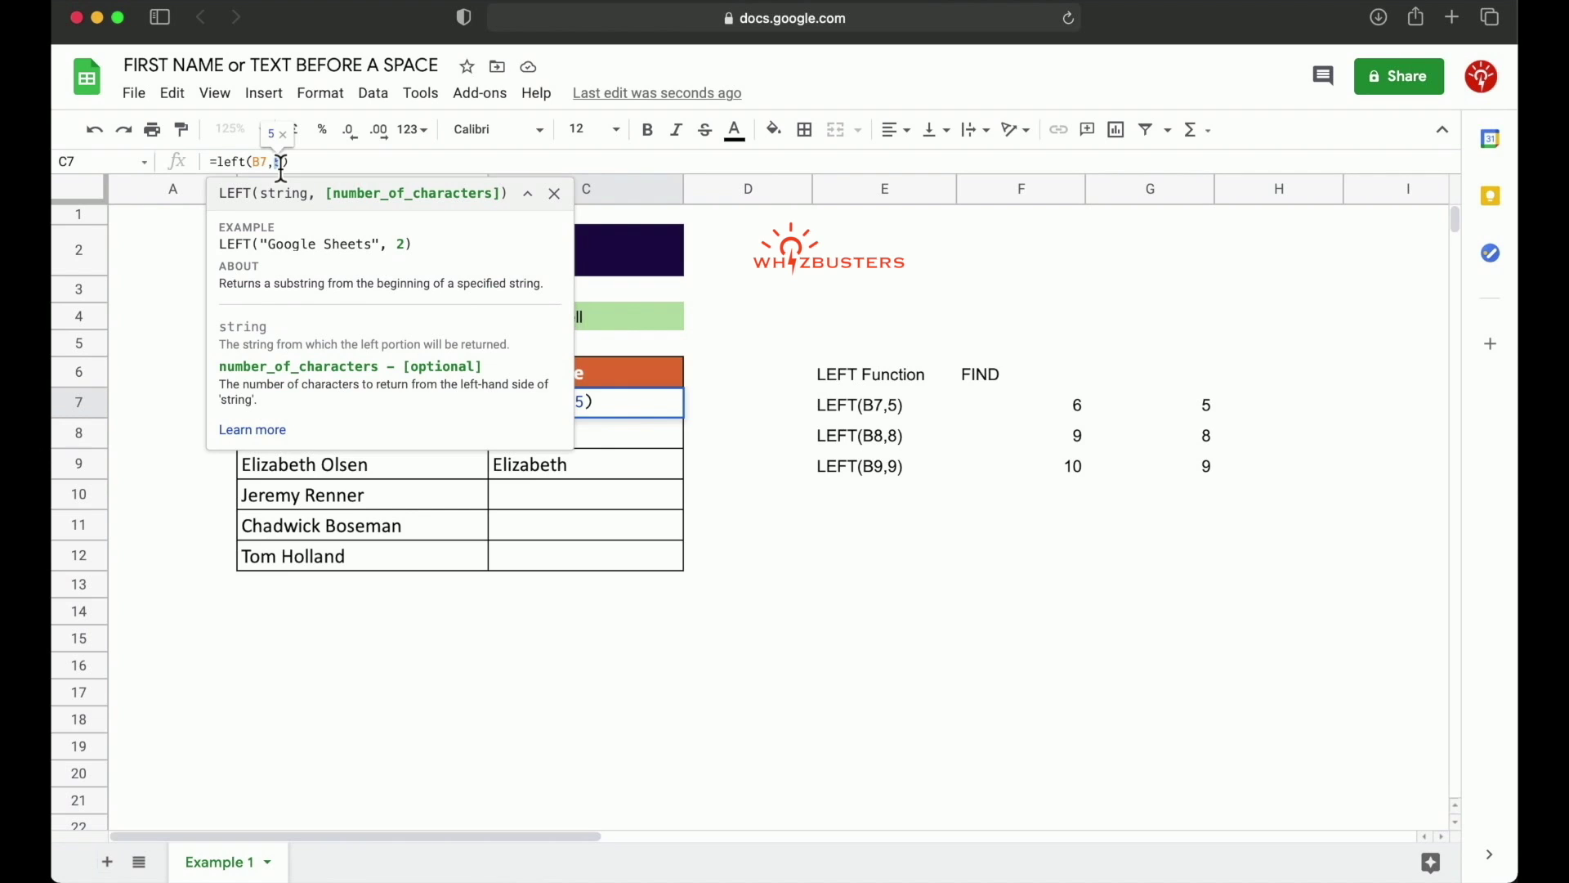
pyautogui.press('BackSpace')
pyautogui.write('find(" ",B7,1)-1')
pyautogui.press('Return')
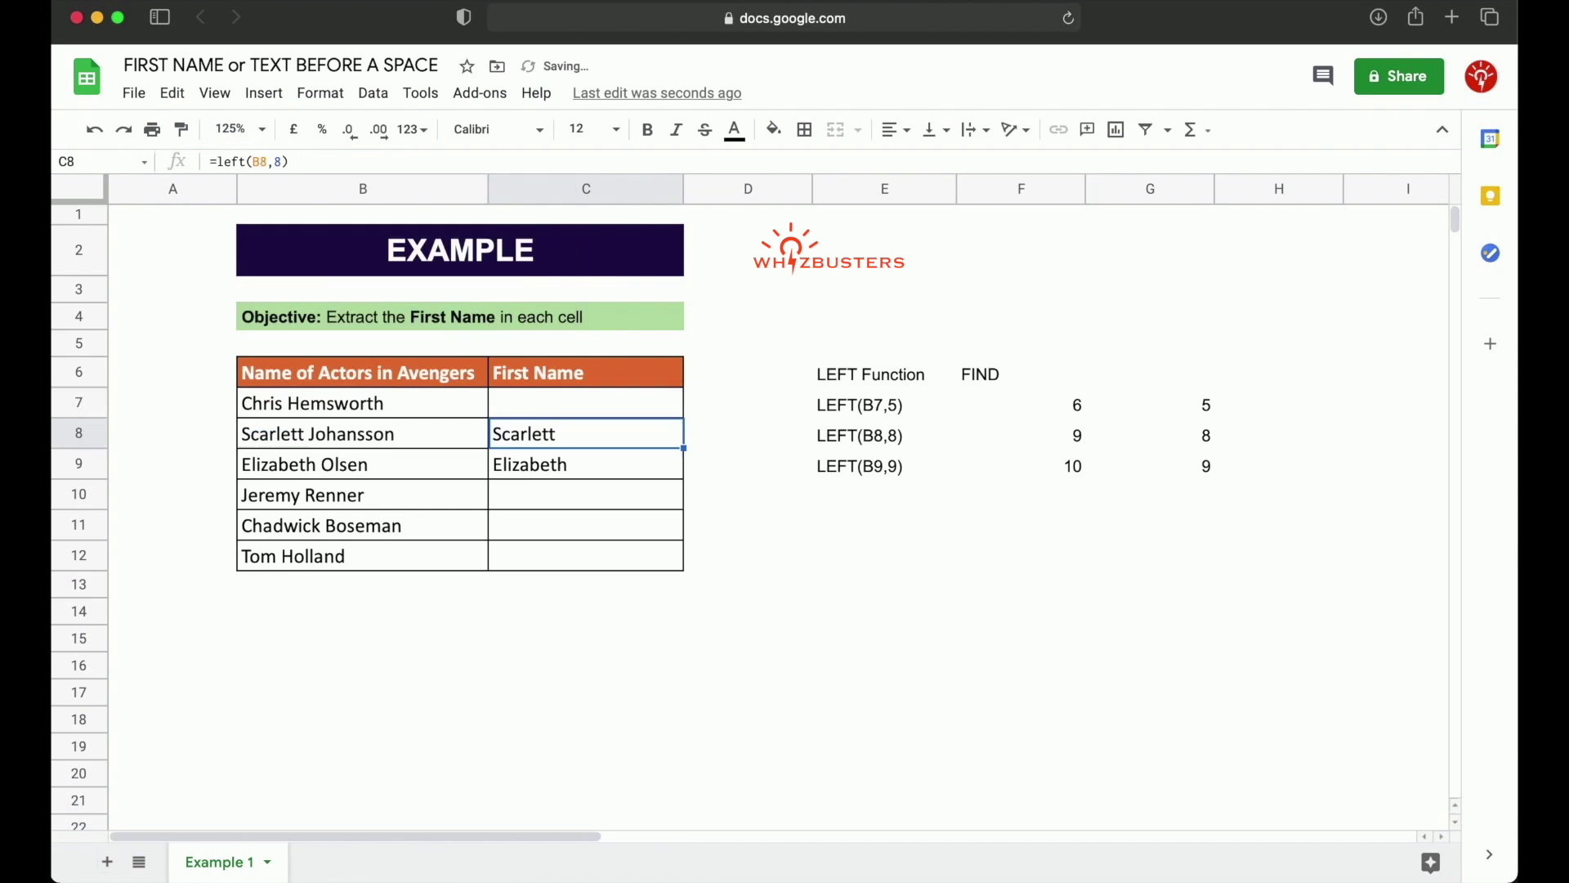
# Step: Copy C7's FIND-based formula down through C12 to get Jeremy, Chadwick and Tom
pyautogui.click(664, 406)
pyautogui.write('=left(B7,find(" ",B7,1)-1)')
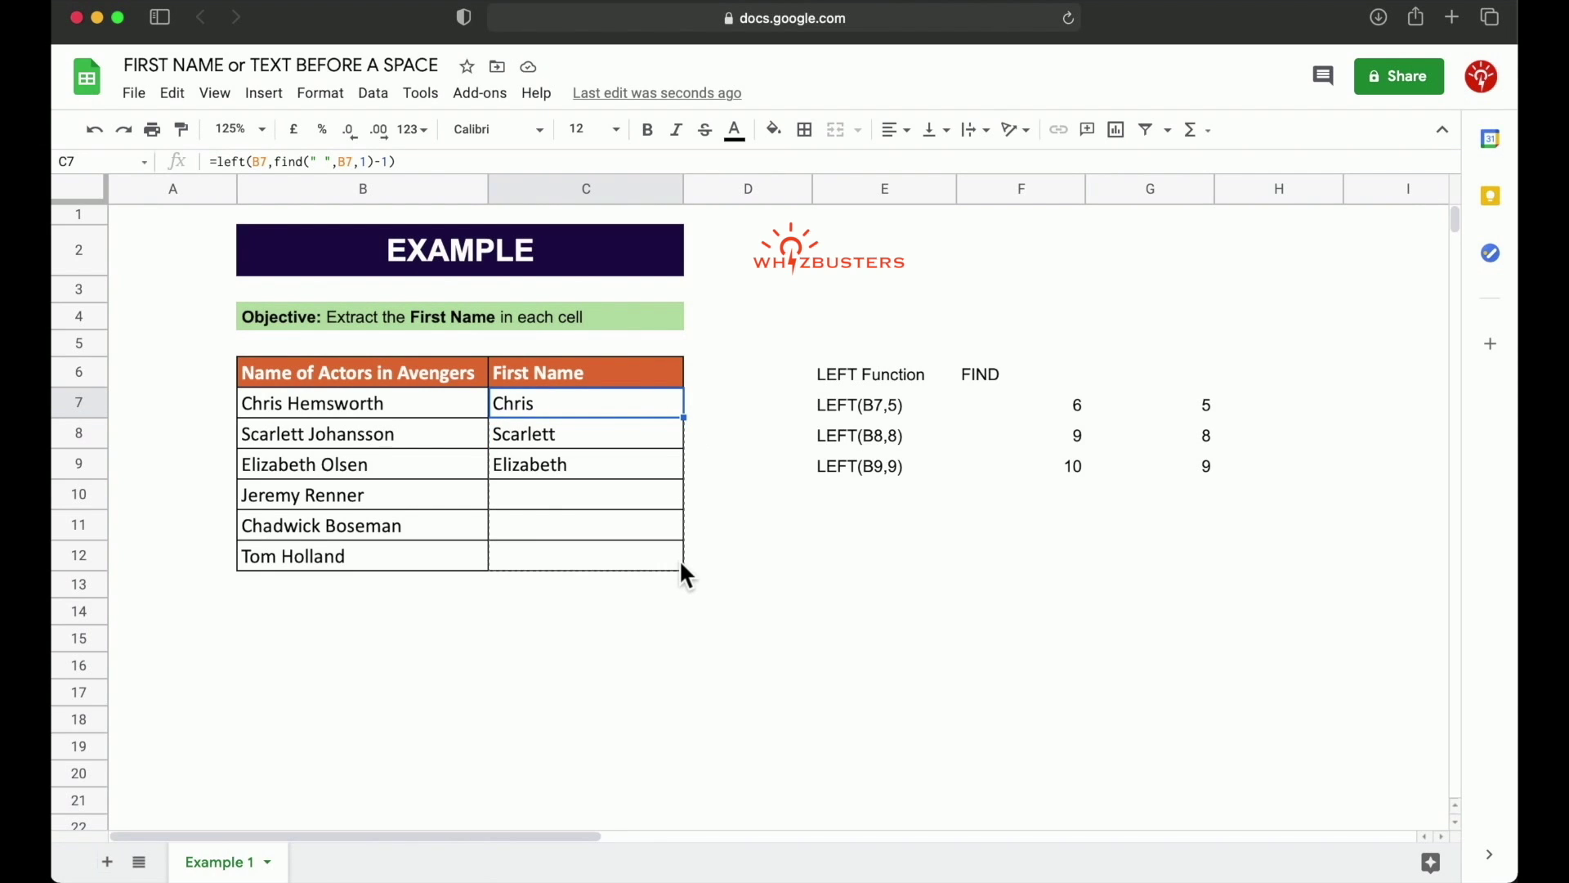
pyautogui.moveTo(683, 466); pyautogui.dragTo(680, 559)
pyautogui.click(559, 478)
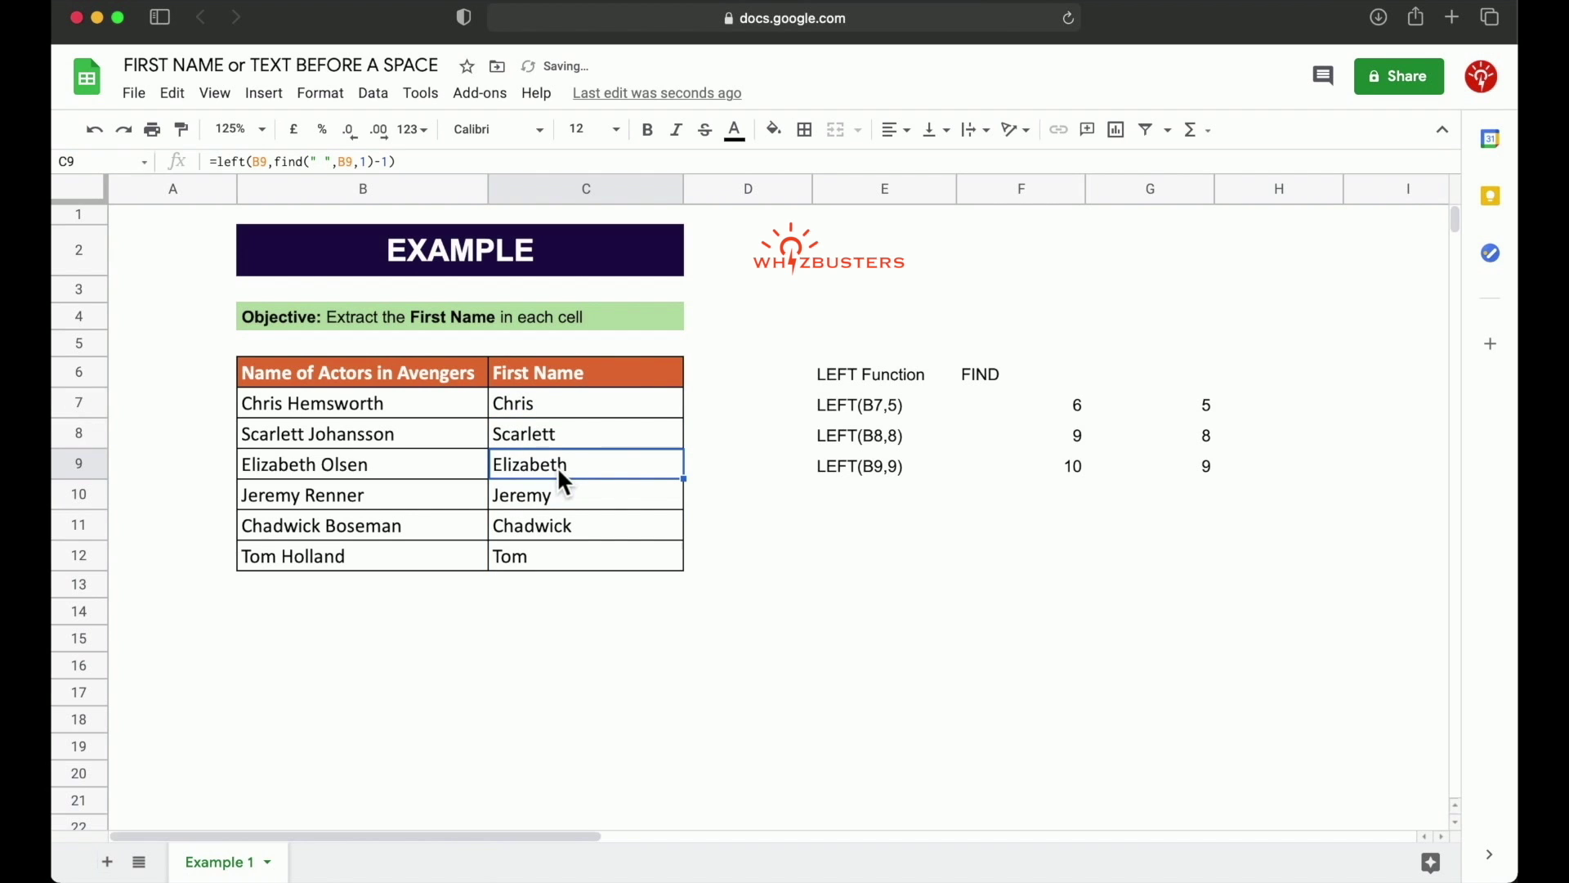